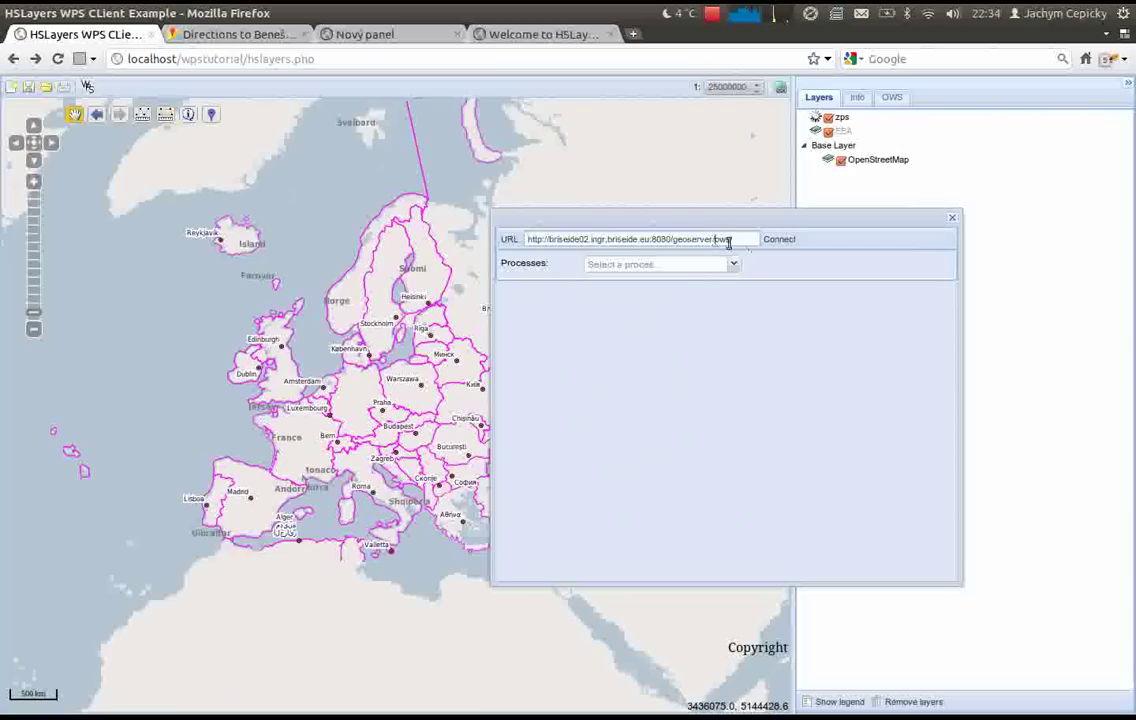
Review the input forms of the "Provide a feature collection" process and the coverage reclassification process.
left_click_drag(732, 240, 655, 240)
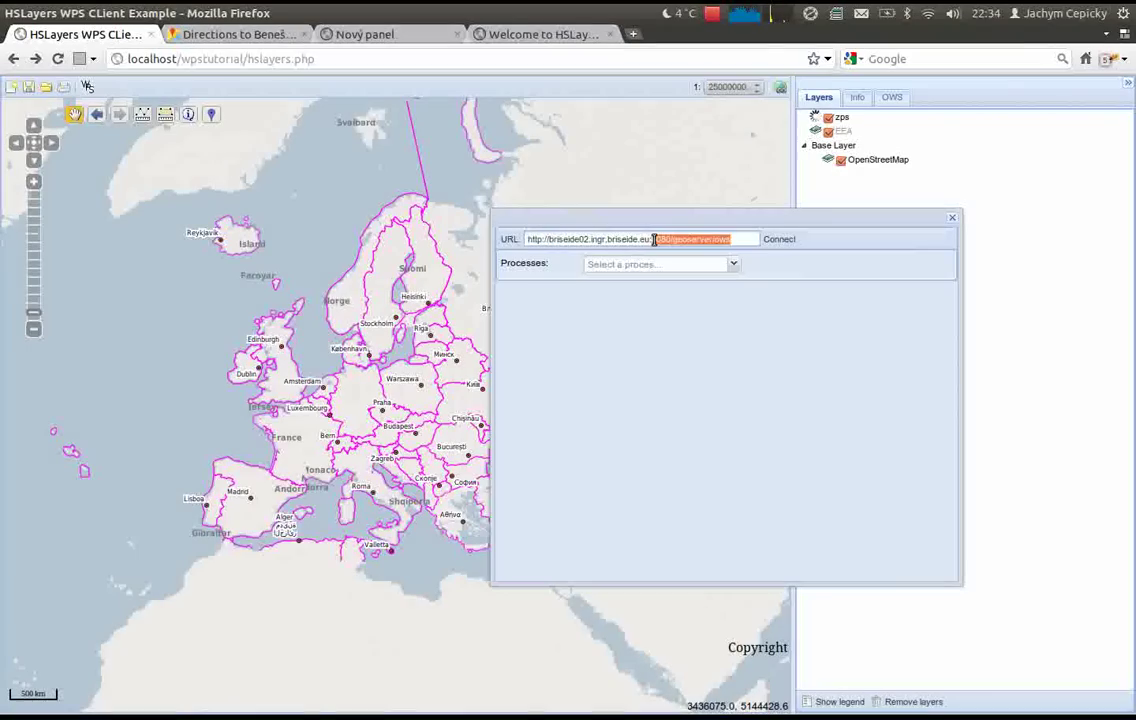
left_click(735, 265)
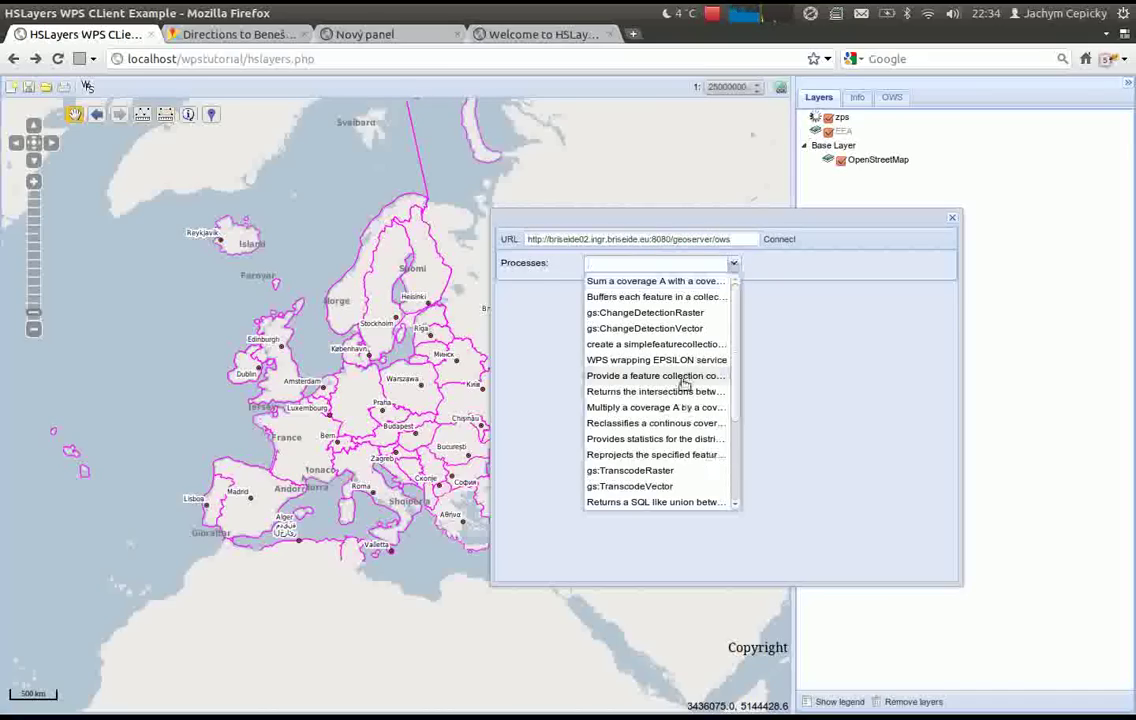
left_click(683, 377)
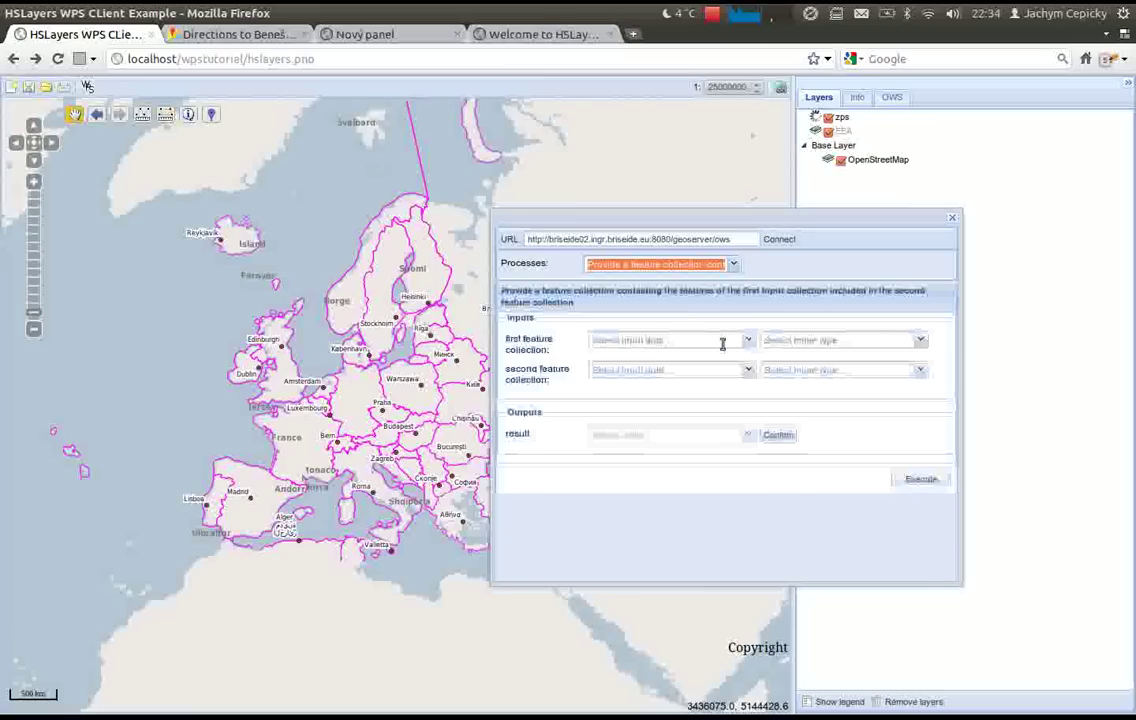
left_click(735, 265)
left_click(672, 420)
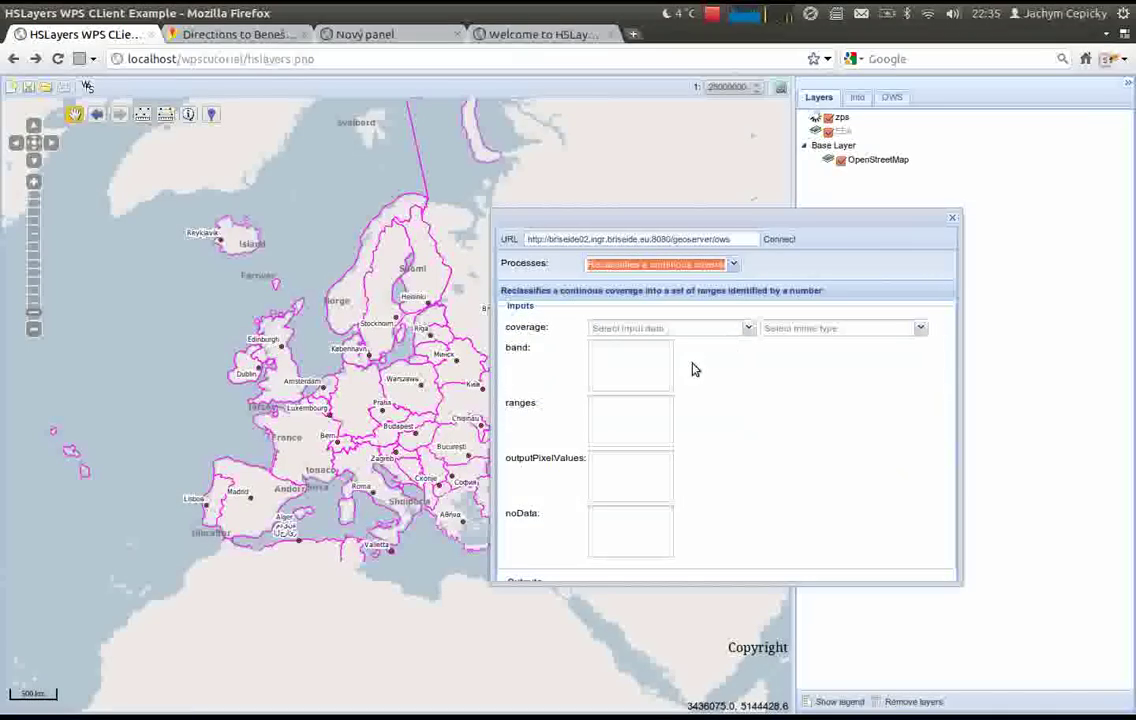
Select the process that buffers each feature in a collection and shift the dialog to uncover more of Europe.
left_click(738, 265)
left_click(730, 263)
key("Down")
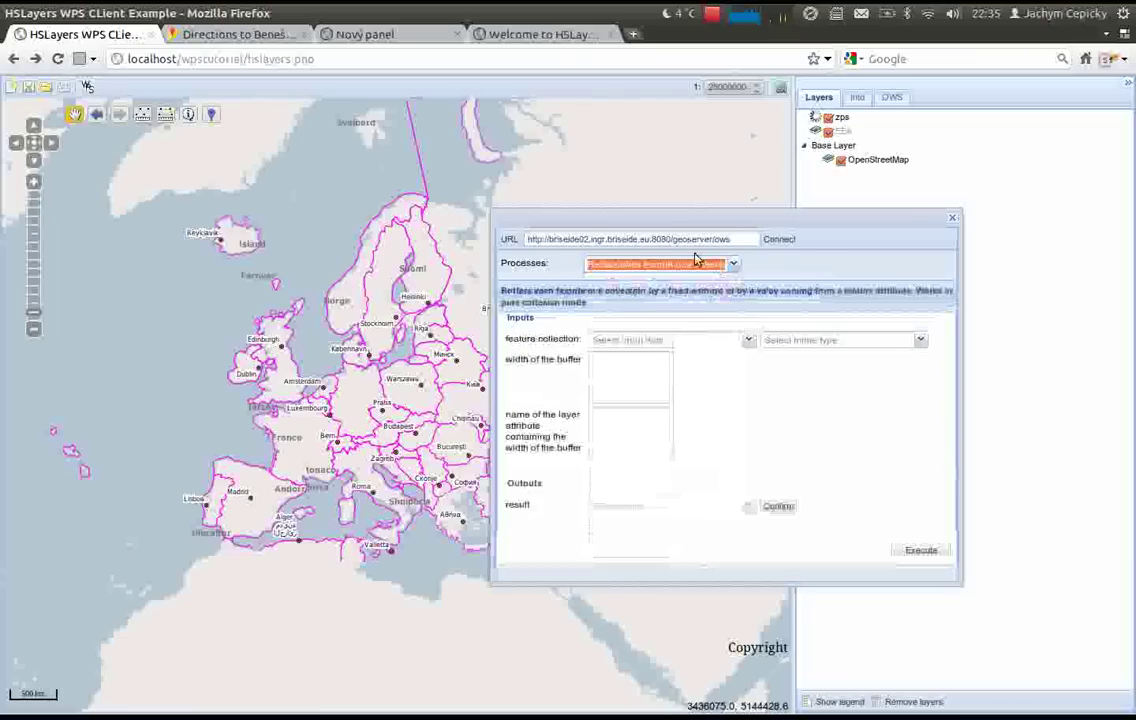
left_click_drag(649, 213, 684, 209)
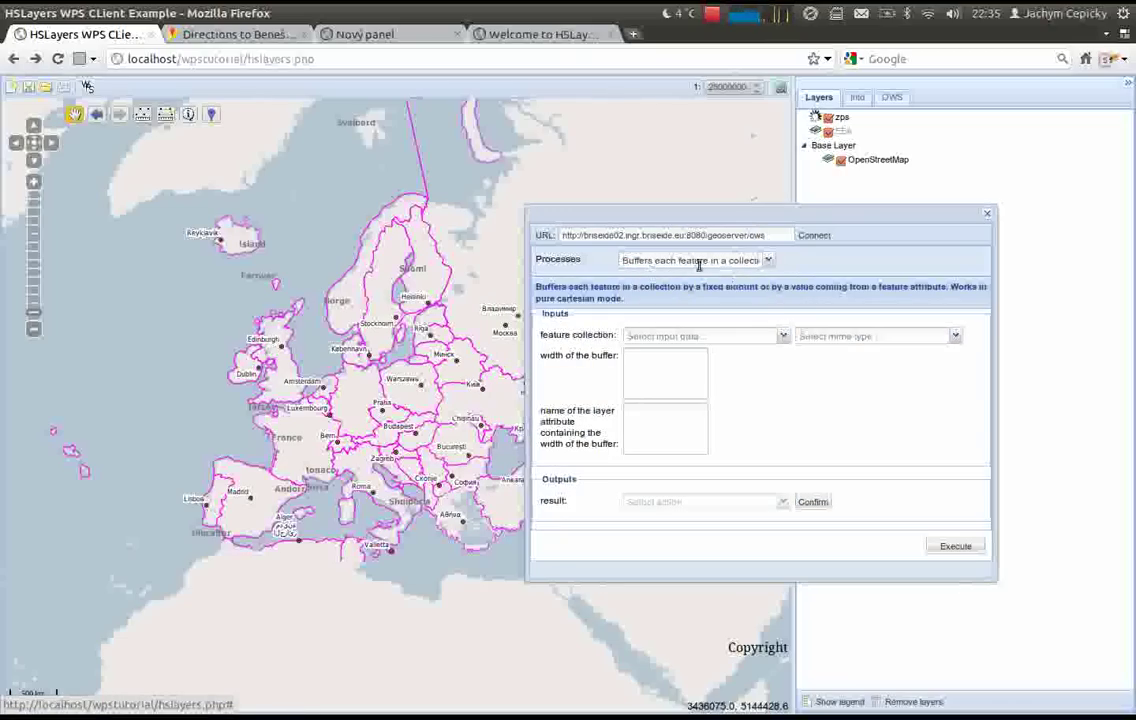
Use Custom drawings as the buffer's feature collection, with the second text/xml wfs-collection MIME type.
left_click(783, 337)
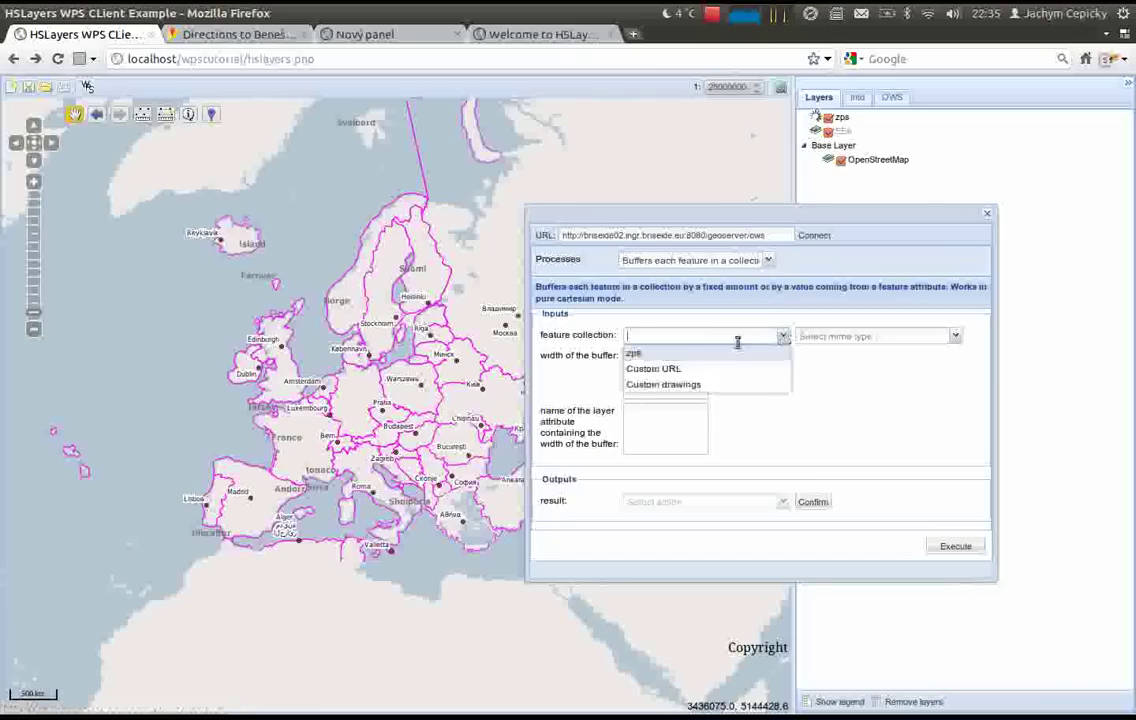
left_click(663, 385)
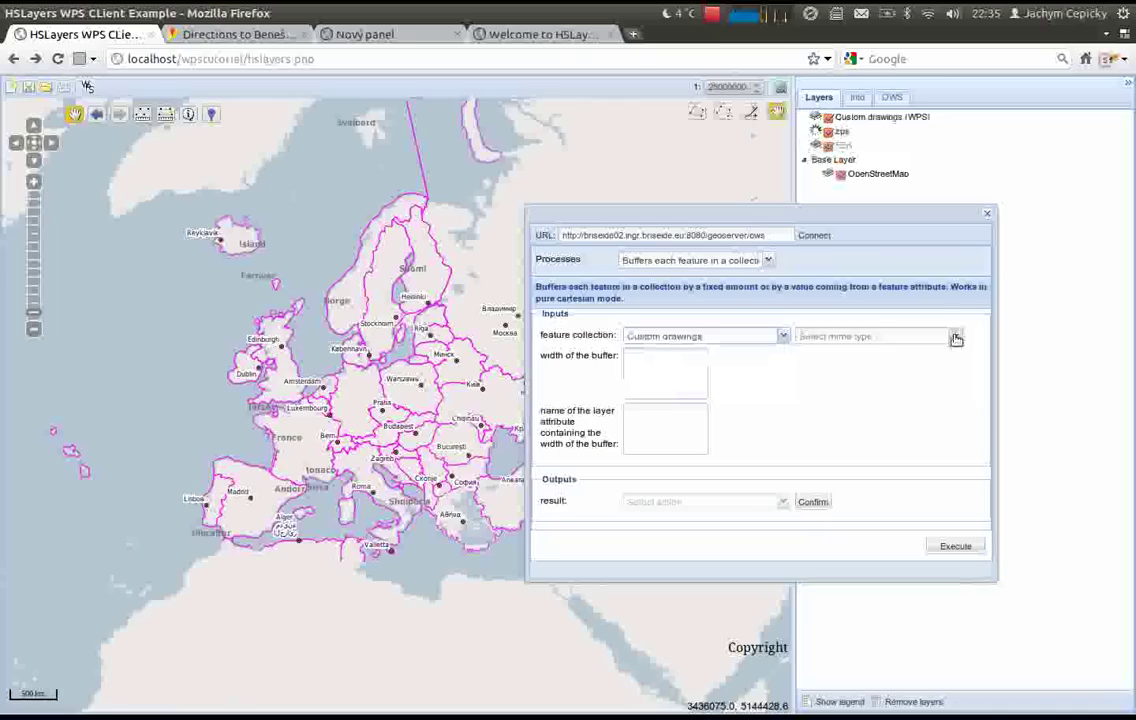
left_click(957, 337)
left_click(882, 370)
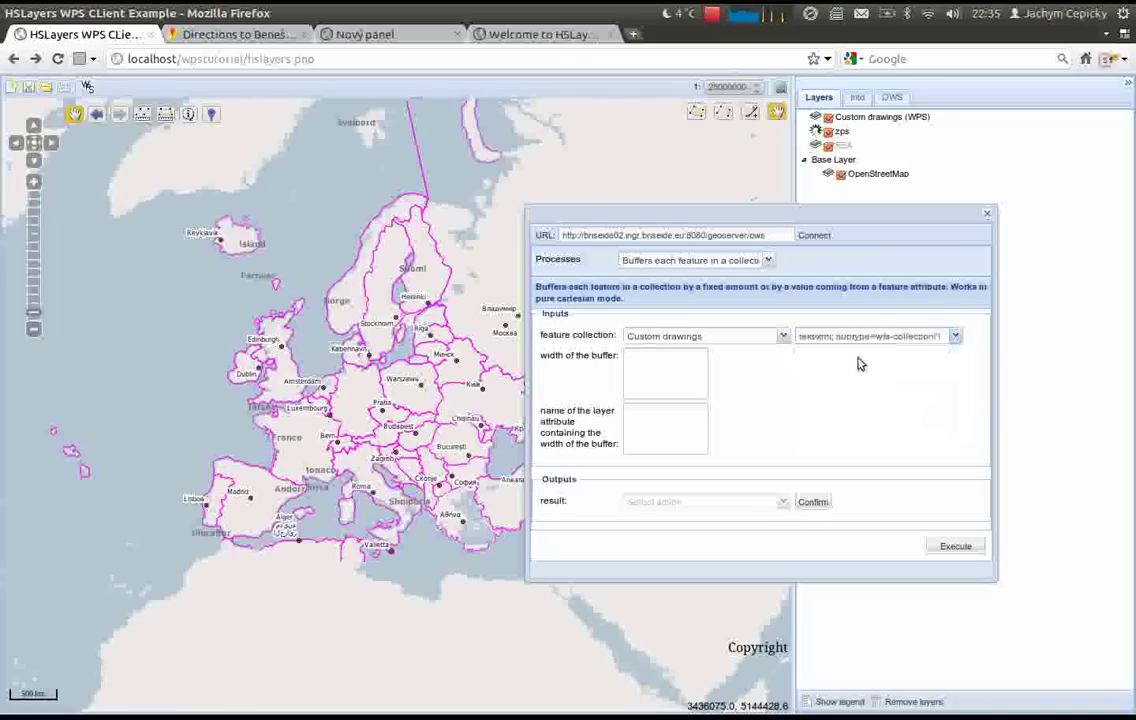
Draw a bent line on the map from the sea west of Ireland southward and across into France.
left_click(724, 117)
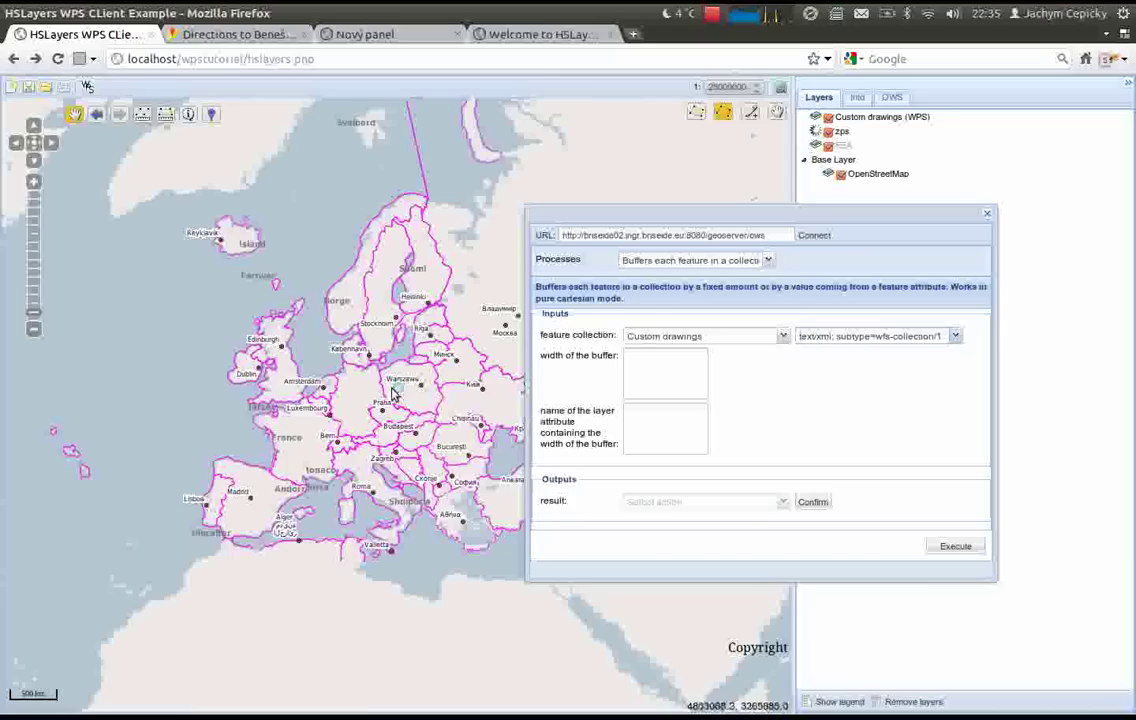
left_click(208, 350)
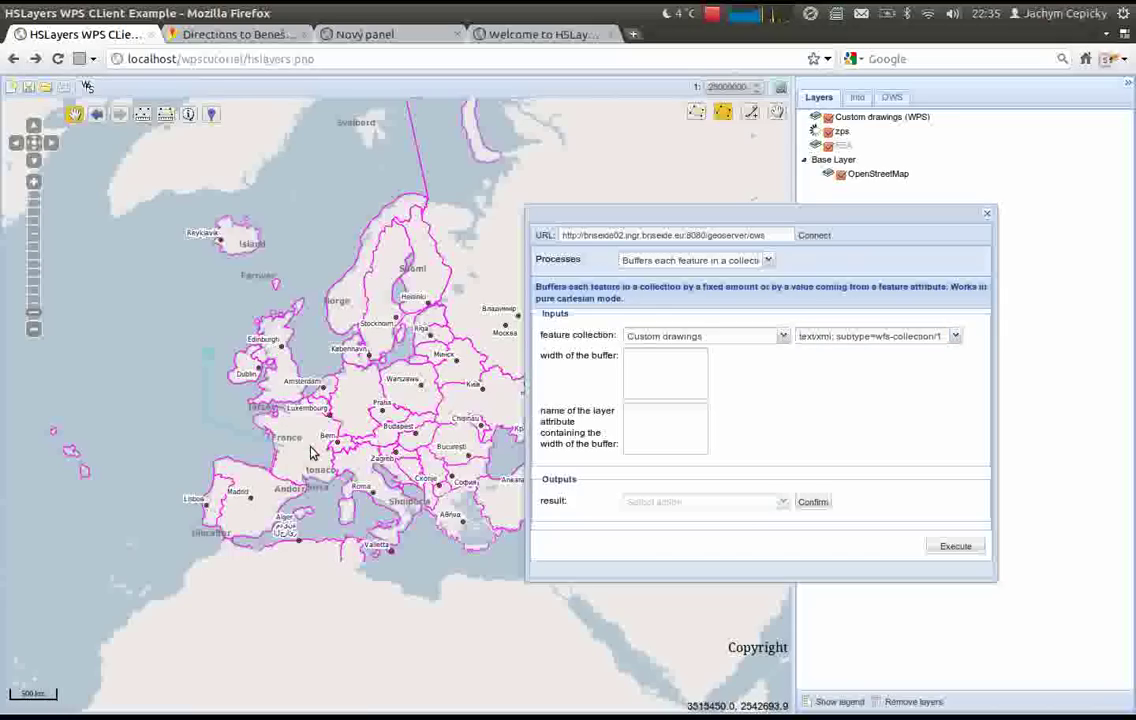
Set the width of the buffer to 100000 and execute the process.
left_click(683, 359)
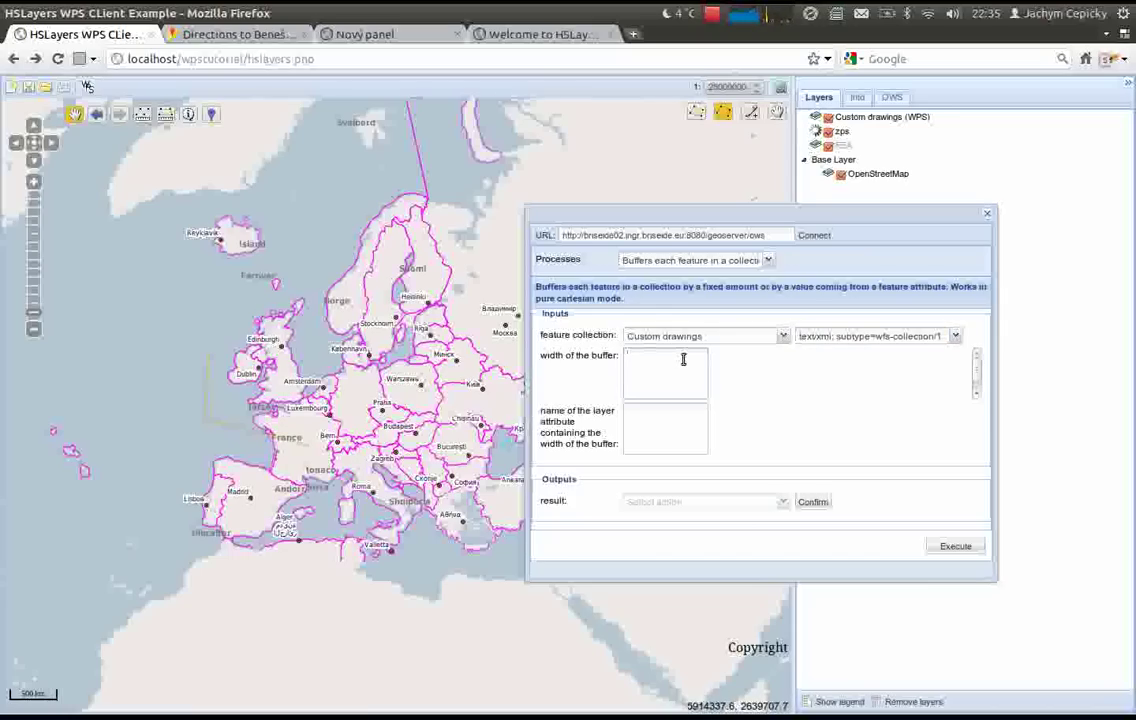
type("100000")
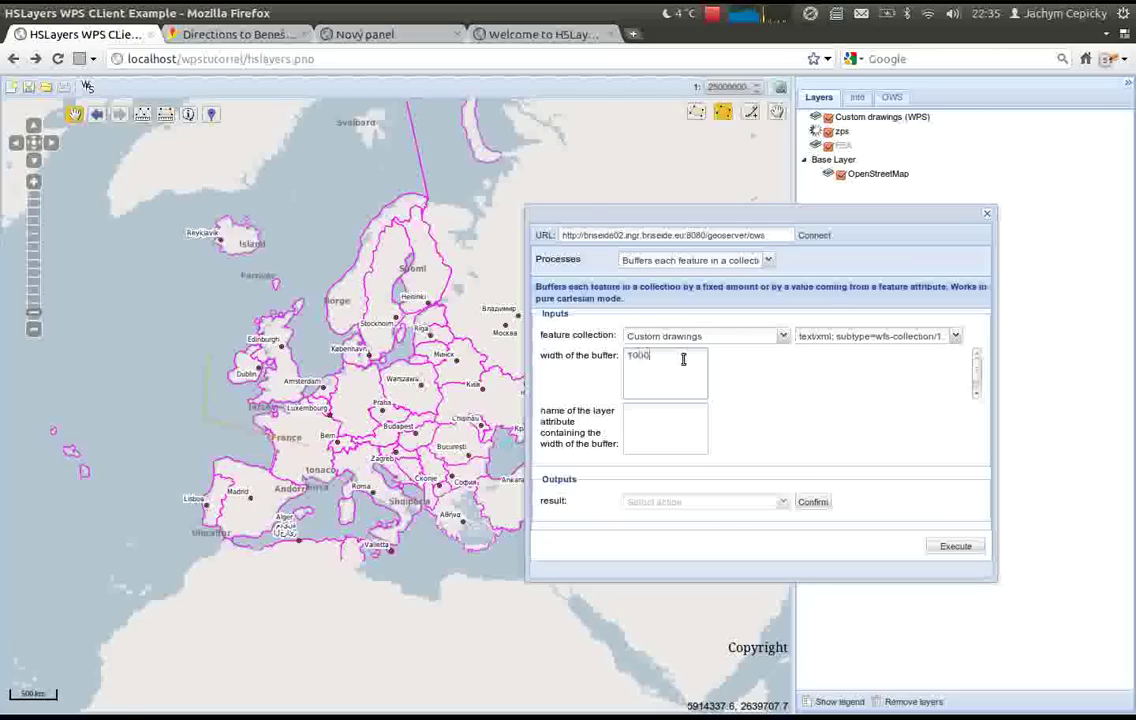
left_click(954, 547)
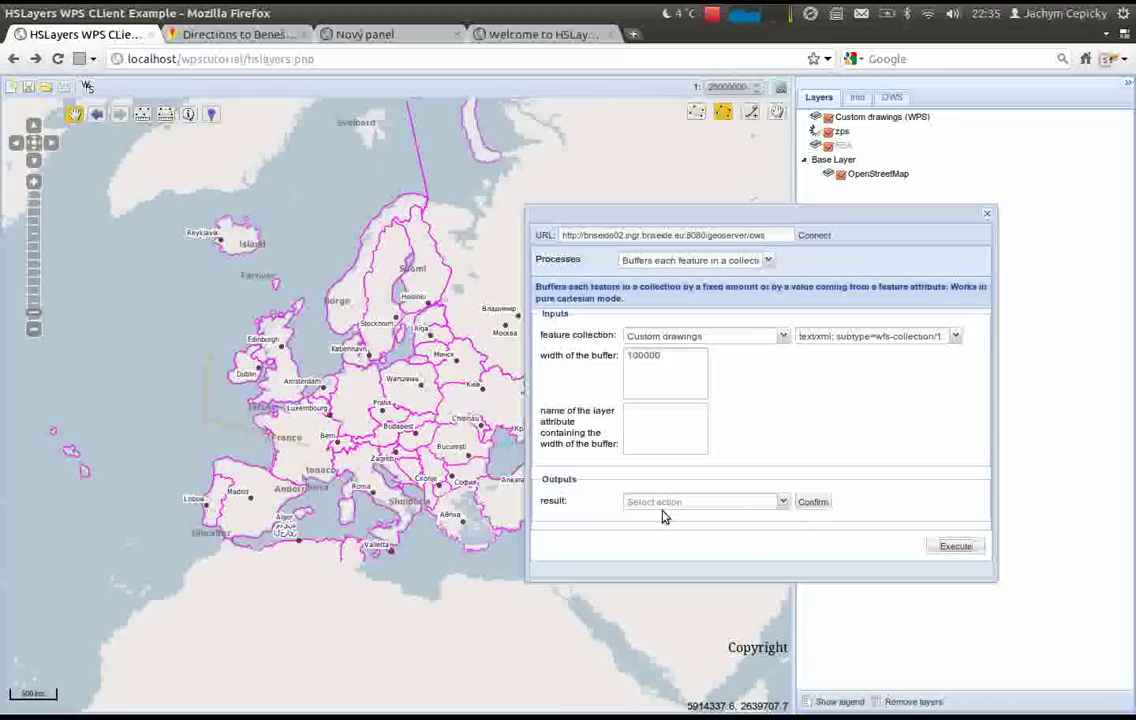
Output the buffer result with the Display in the map action and close the process dialog.
left_click(637, 502)
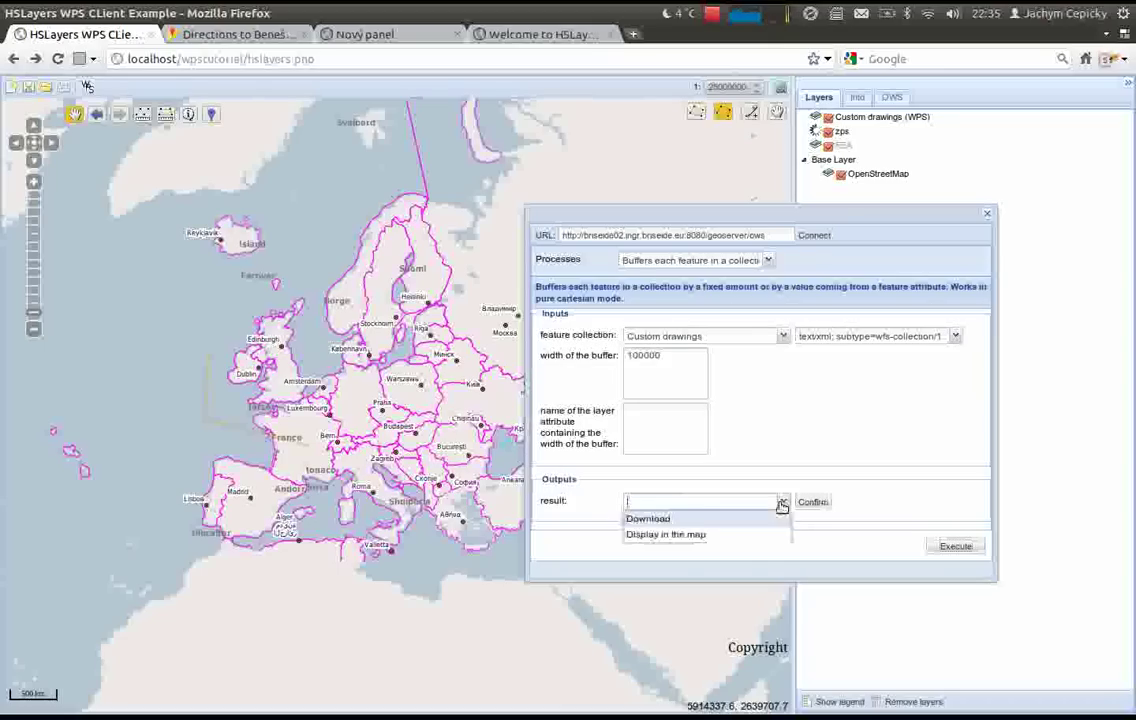
left_click(664, 535)
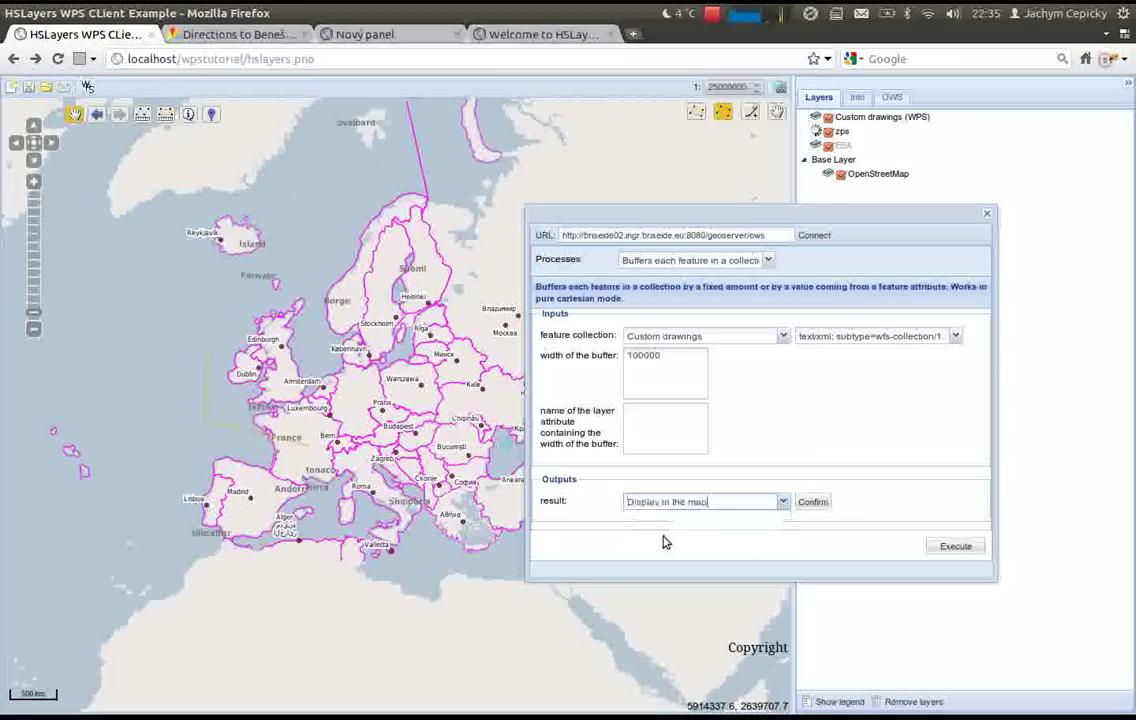
left_click(813, 502)
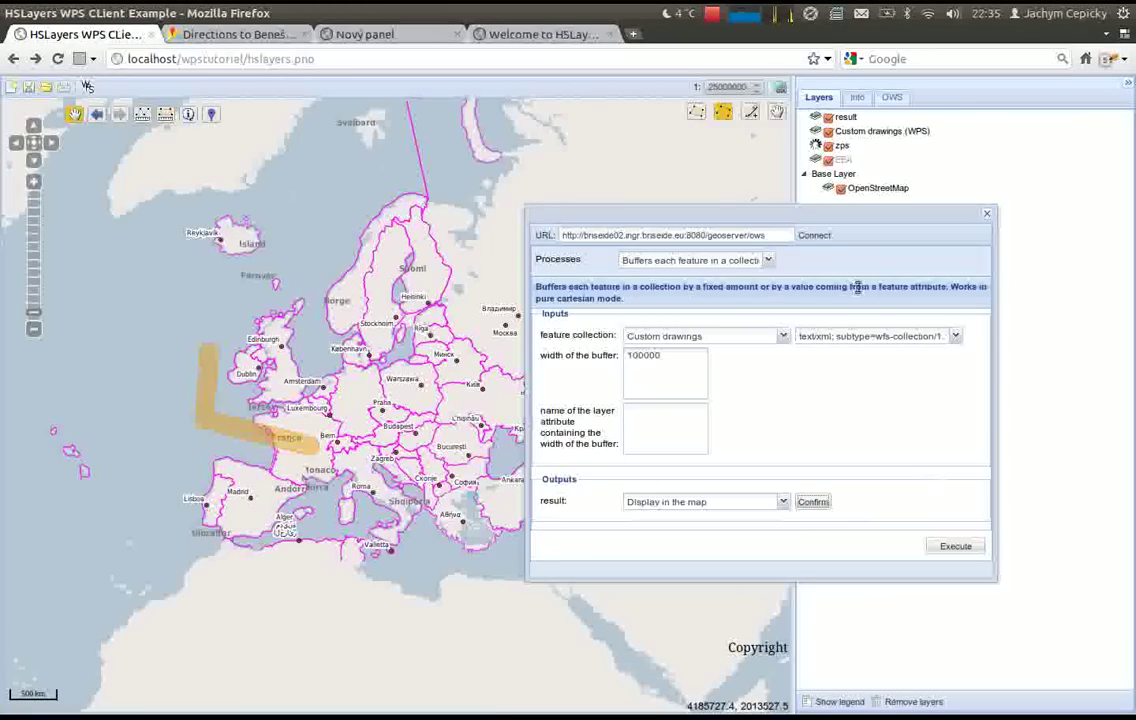
left_click(987, 213)
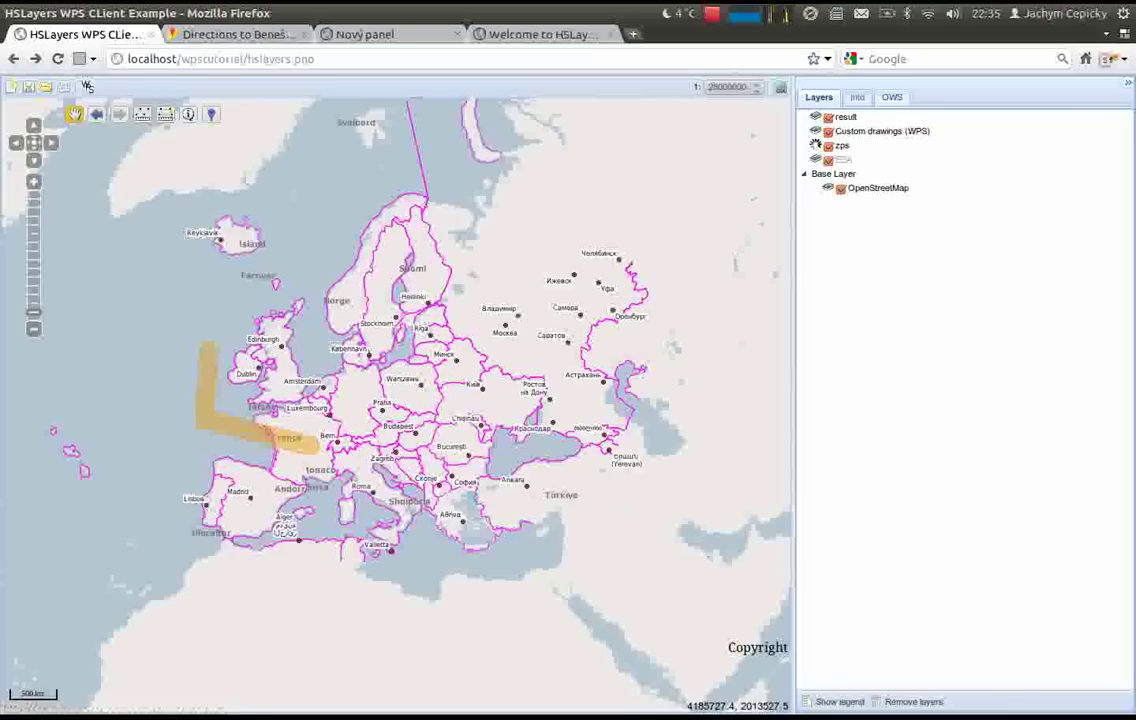
Add the copied maps.google.com address as a KML service, naming the new layer kml.
left_click(891, 97)
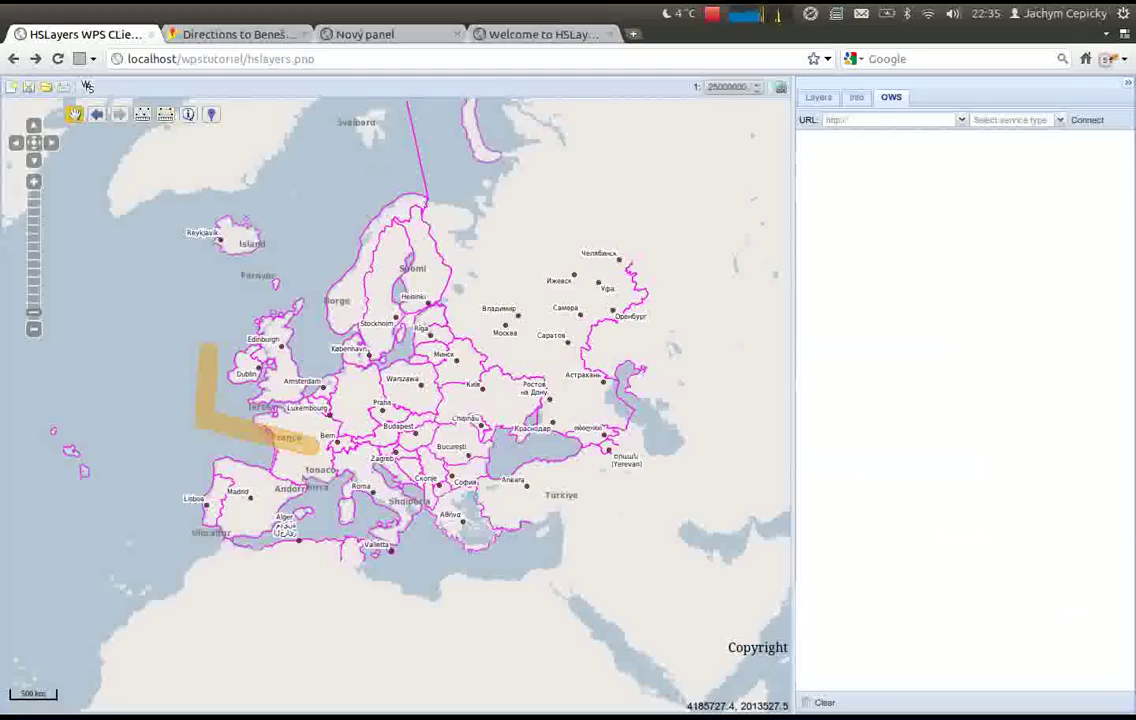
left_click(886, 119)
key("ctrl+v")
key("Home")
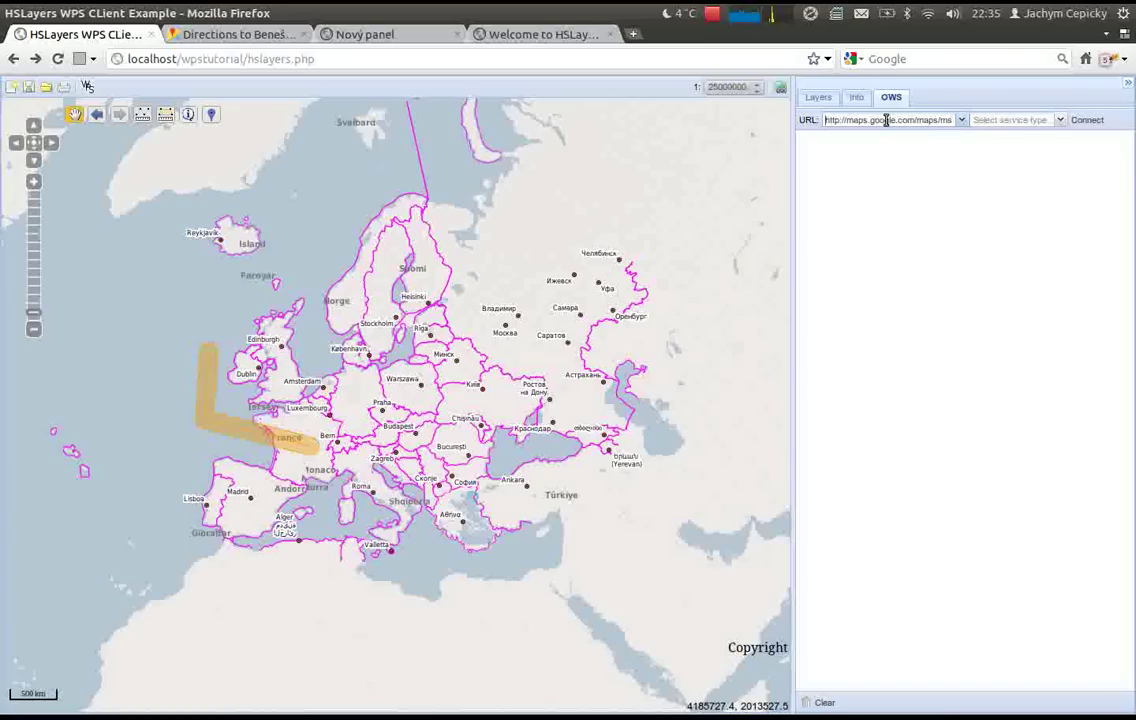
left_click(1060, 119)
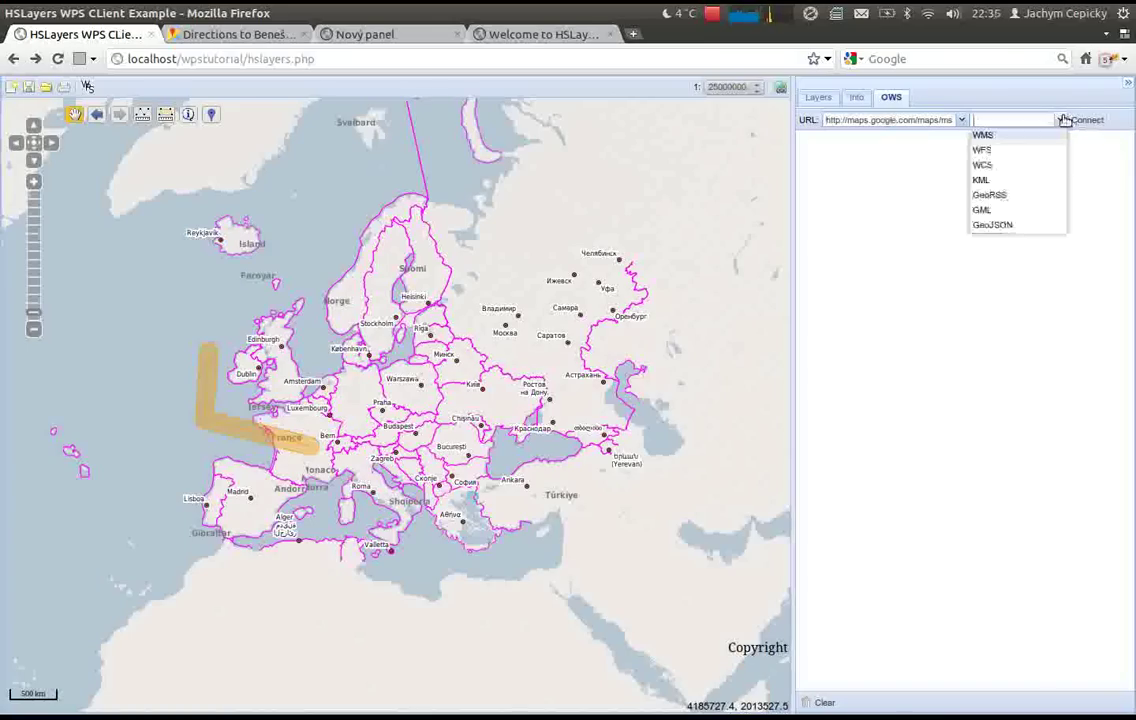
left_click(998, 182)
left_click(1087, 119)
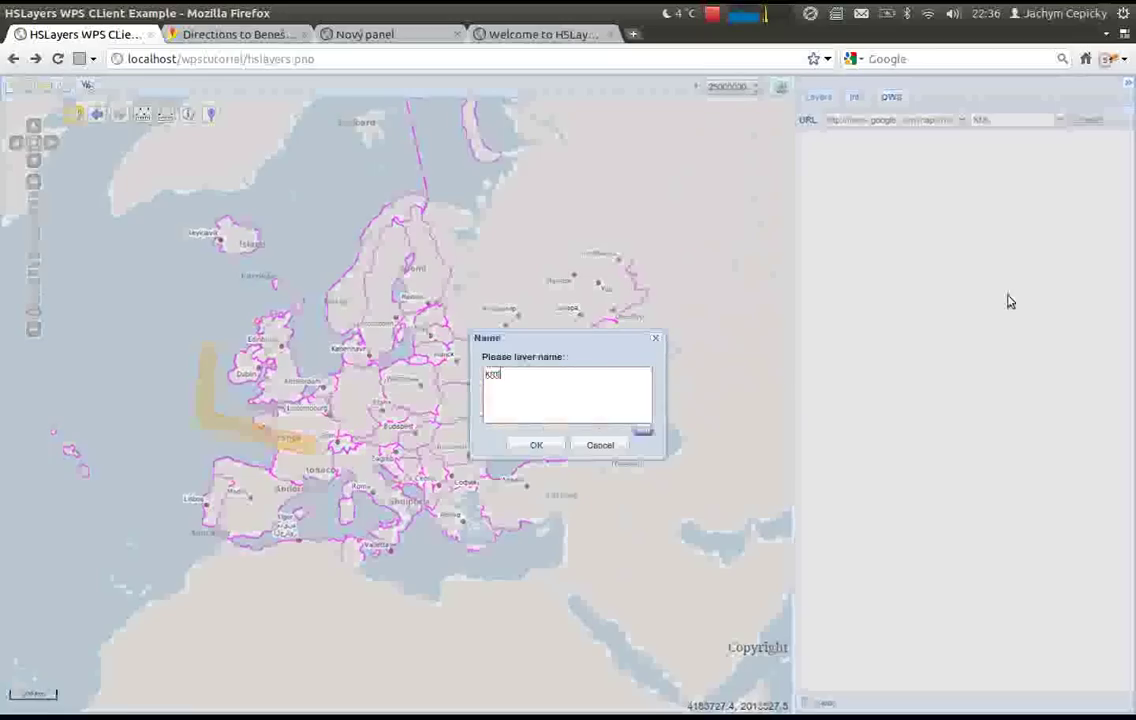
left_click(536, 445)
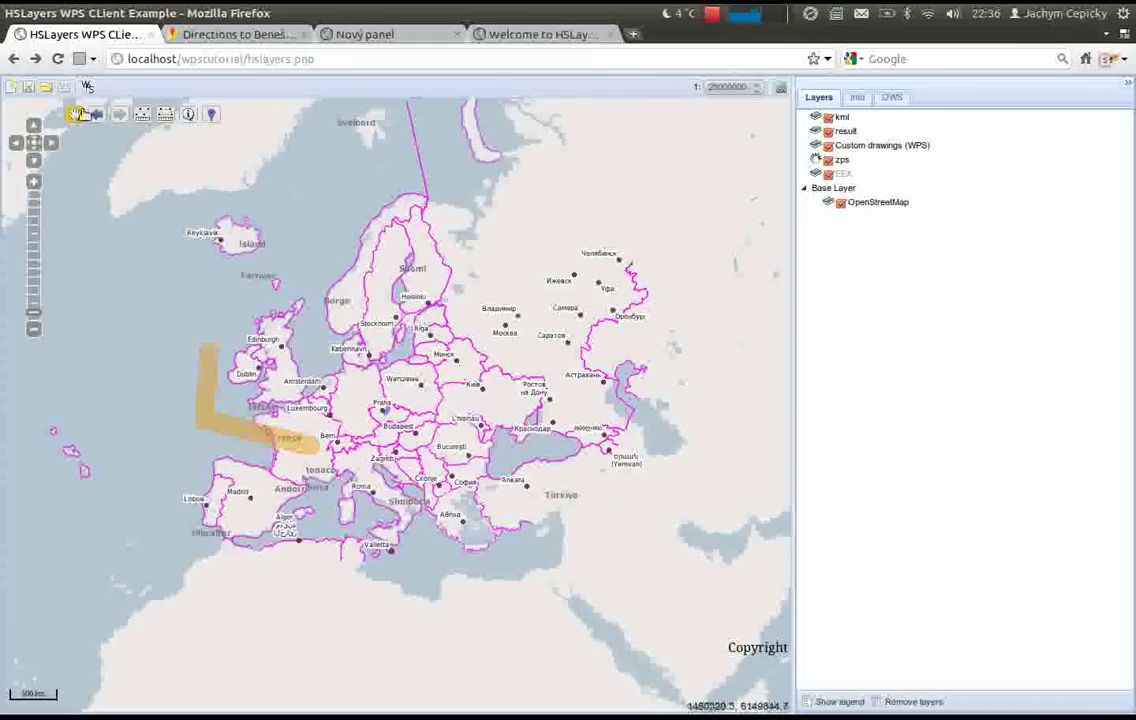
Hide the Custom drawings (WPS), zps and EEA layers, and switch the result layer off and back on.
left_click(76, 115)
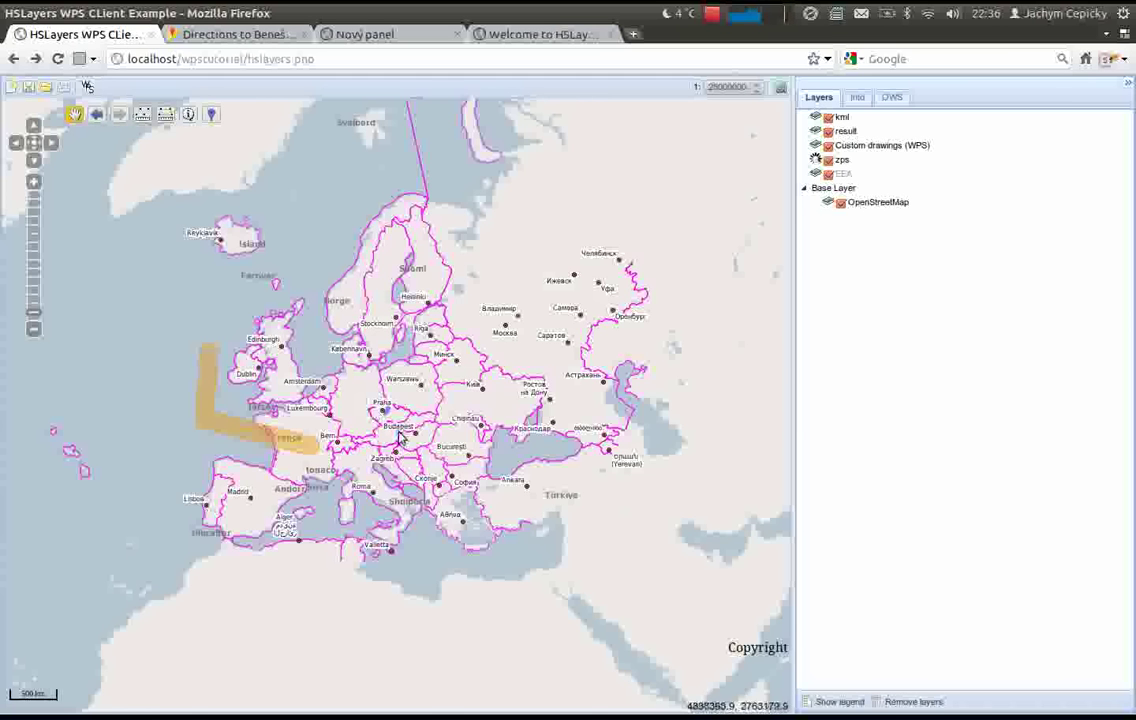
scroll(388, 414, "up", 2)
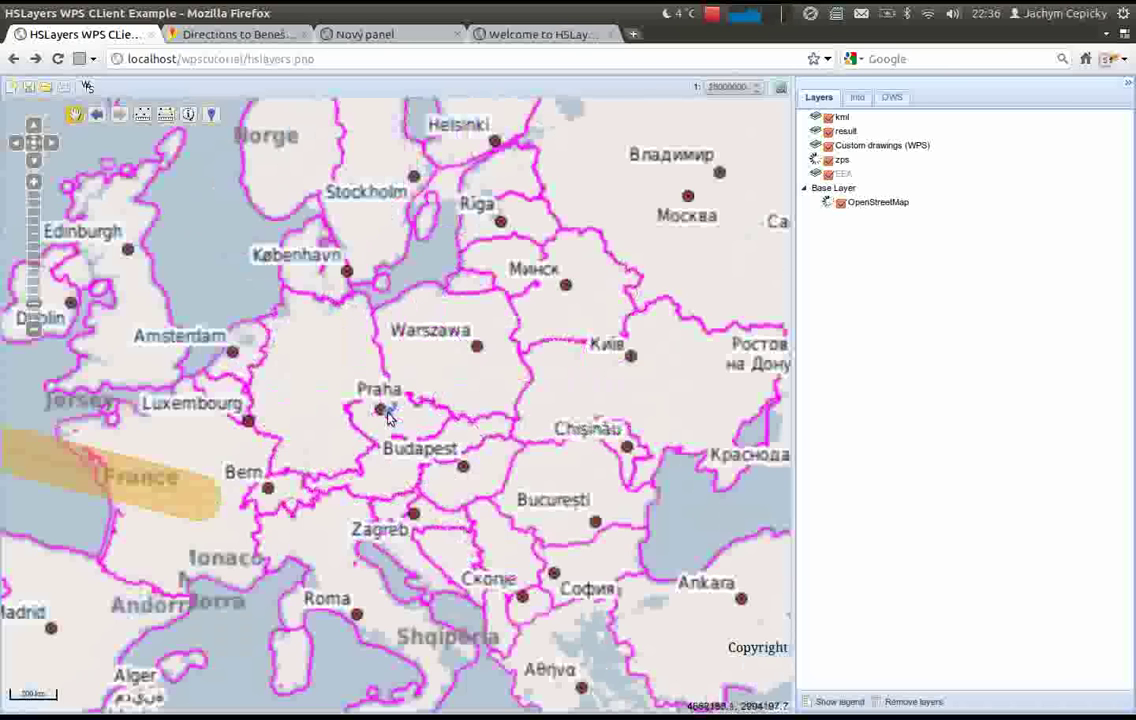
scroll(390, 413, "up", 1)
scroll(395, 405, "up", 1)
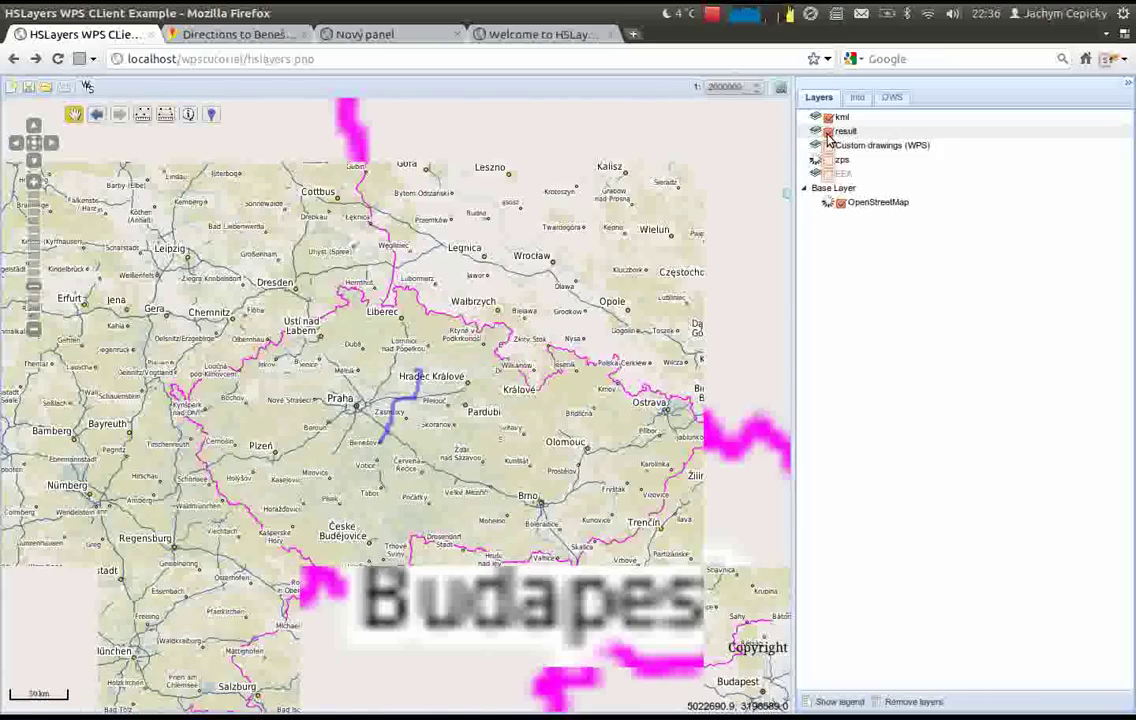
left_click(827, 133)
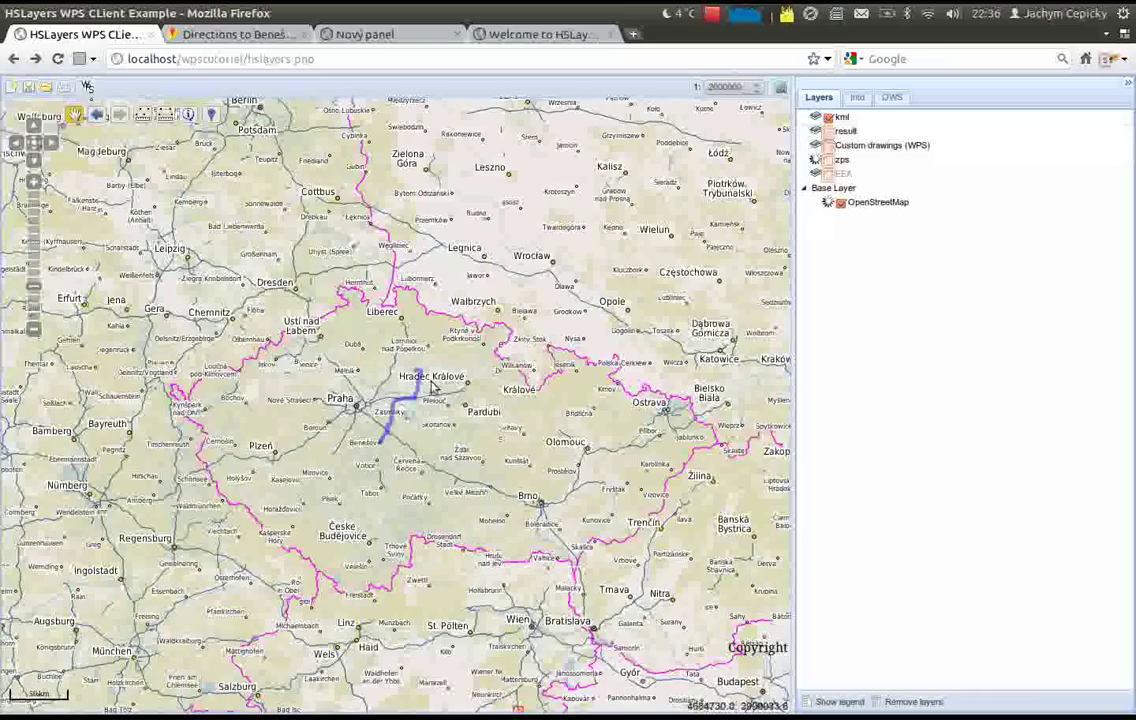
left_click(829, 132)
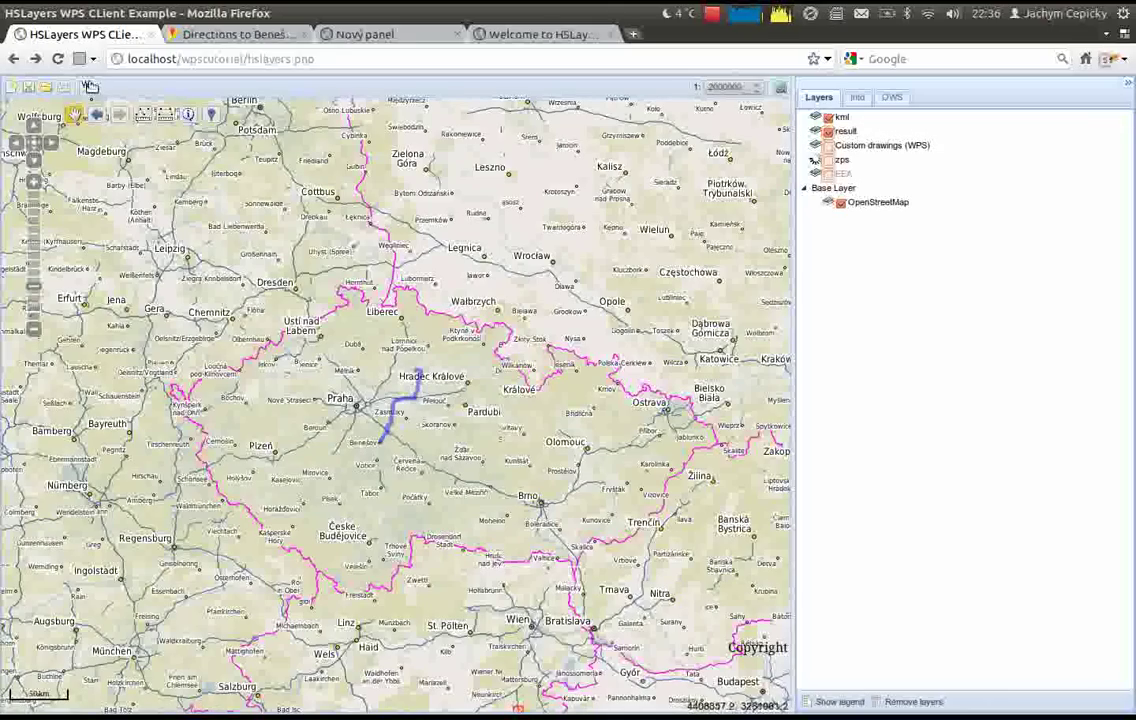
Reopen the WPS client and select the process that buffers each feature in a collection.
left_click(86, 88)
left_click(576, 263)
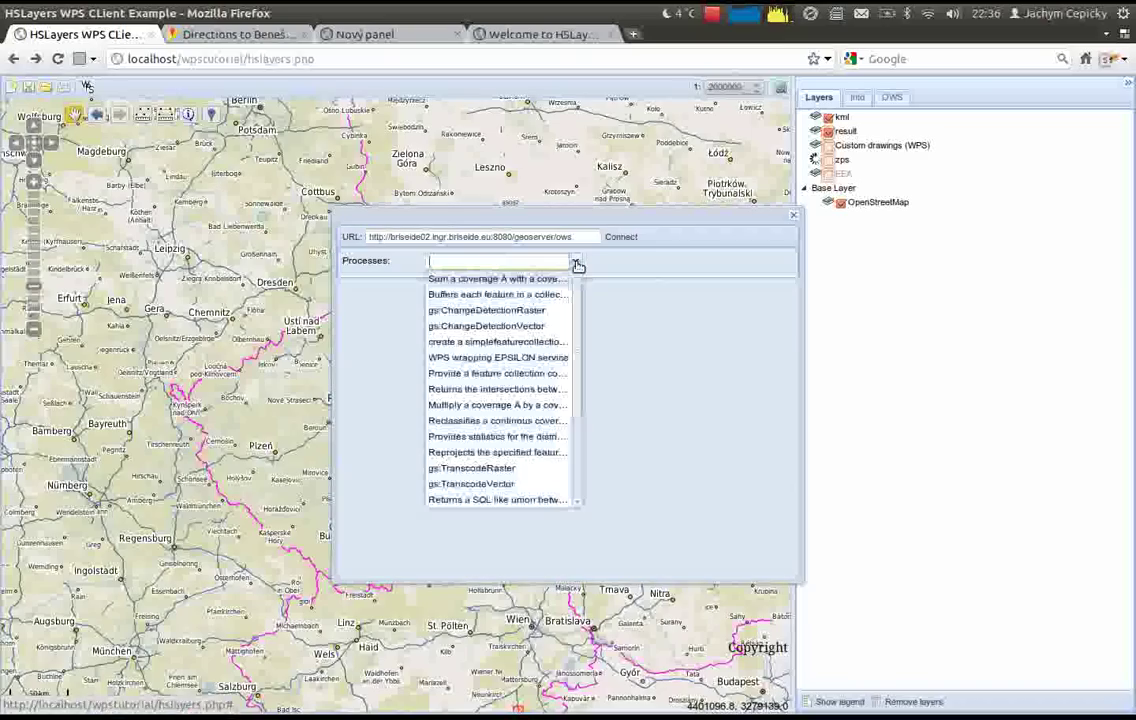
left_click(523, 296)
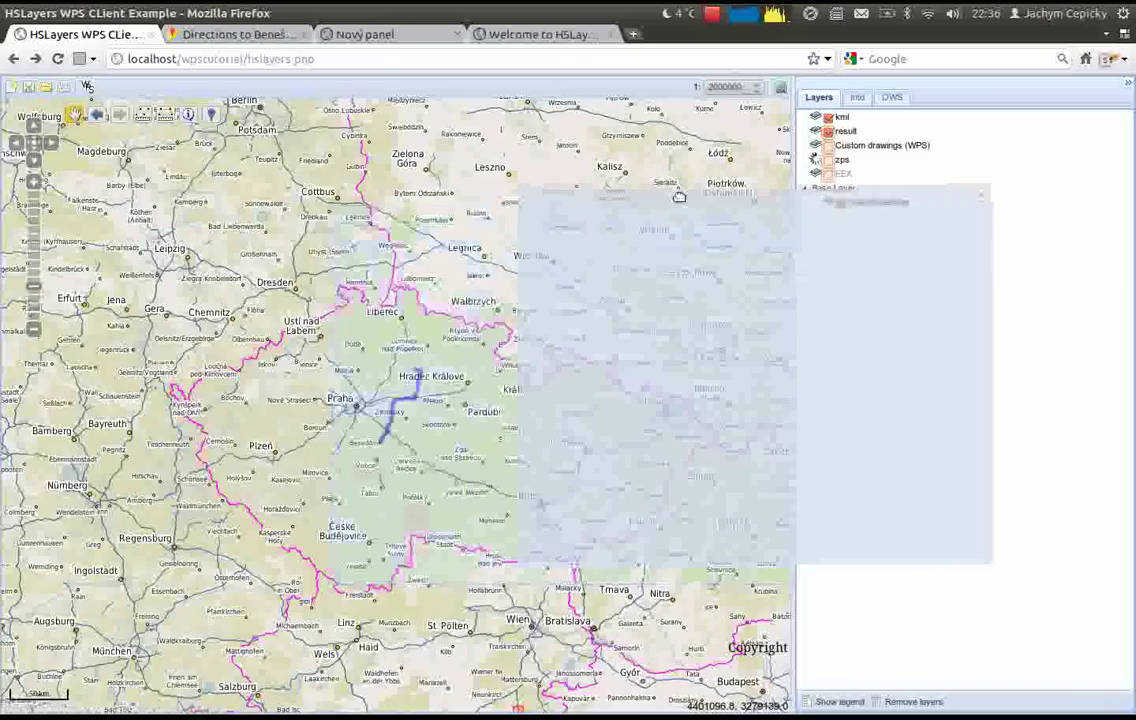
Configure the buffer with the kml layer as feature collection, the second text/xml wfs-collection MIME type and a width of 50000.
left_click(782, 316)
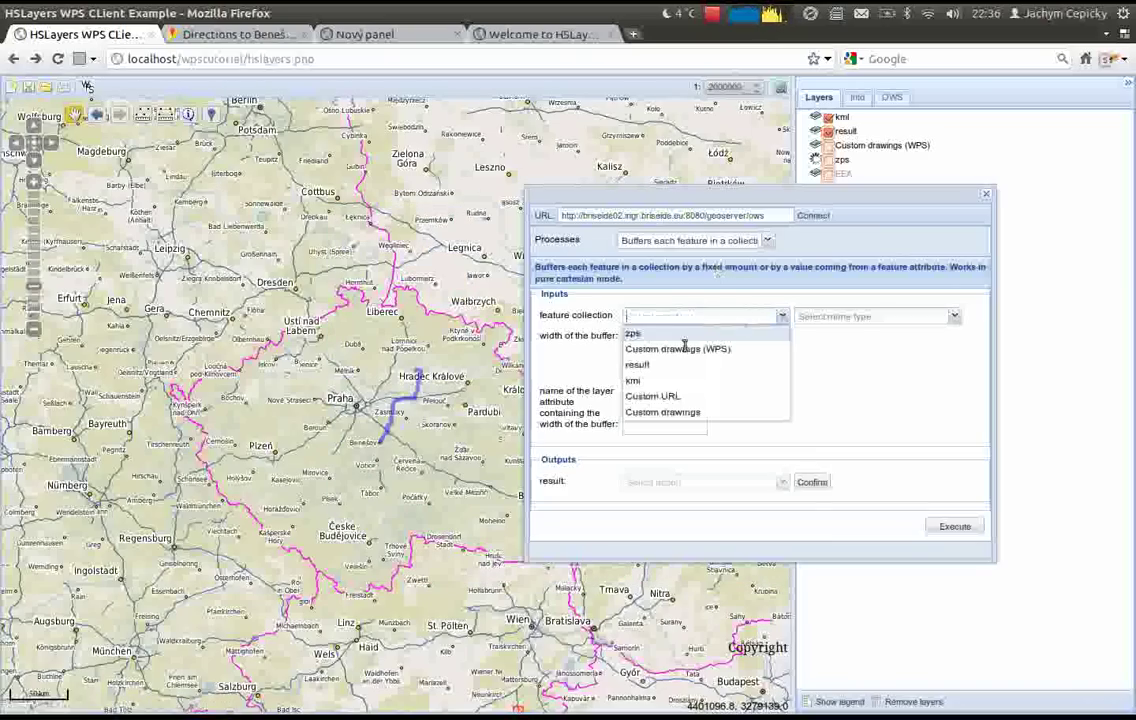
left_click(670, 381)
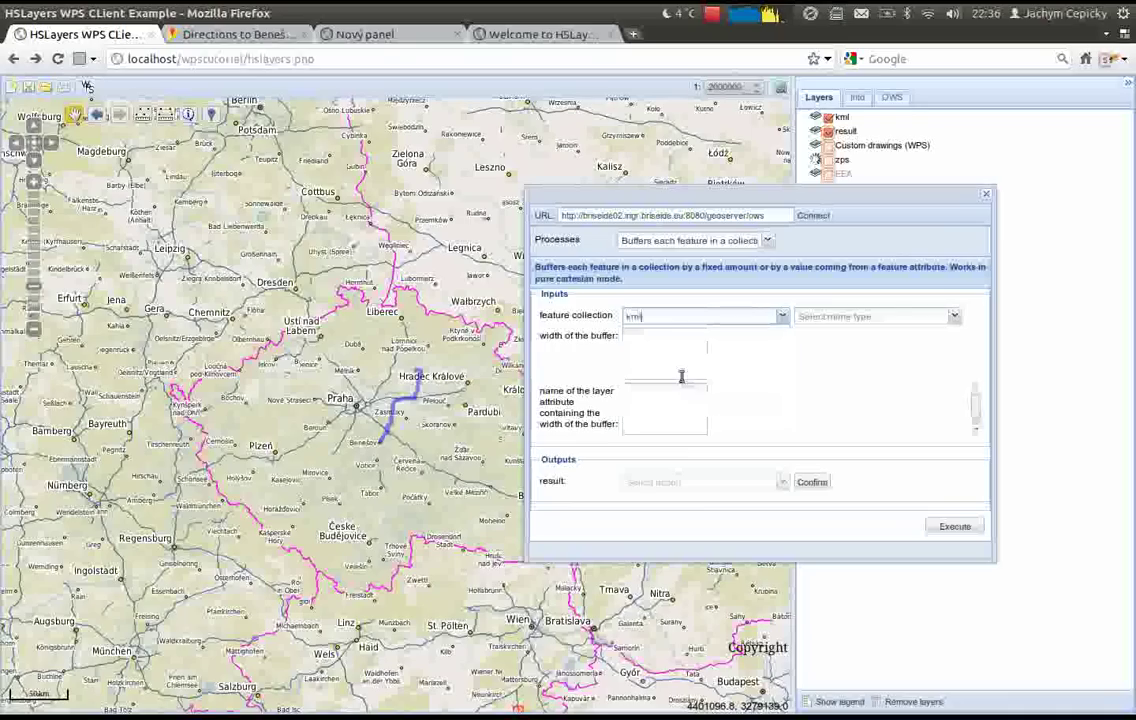
left_click(956, 318)
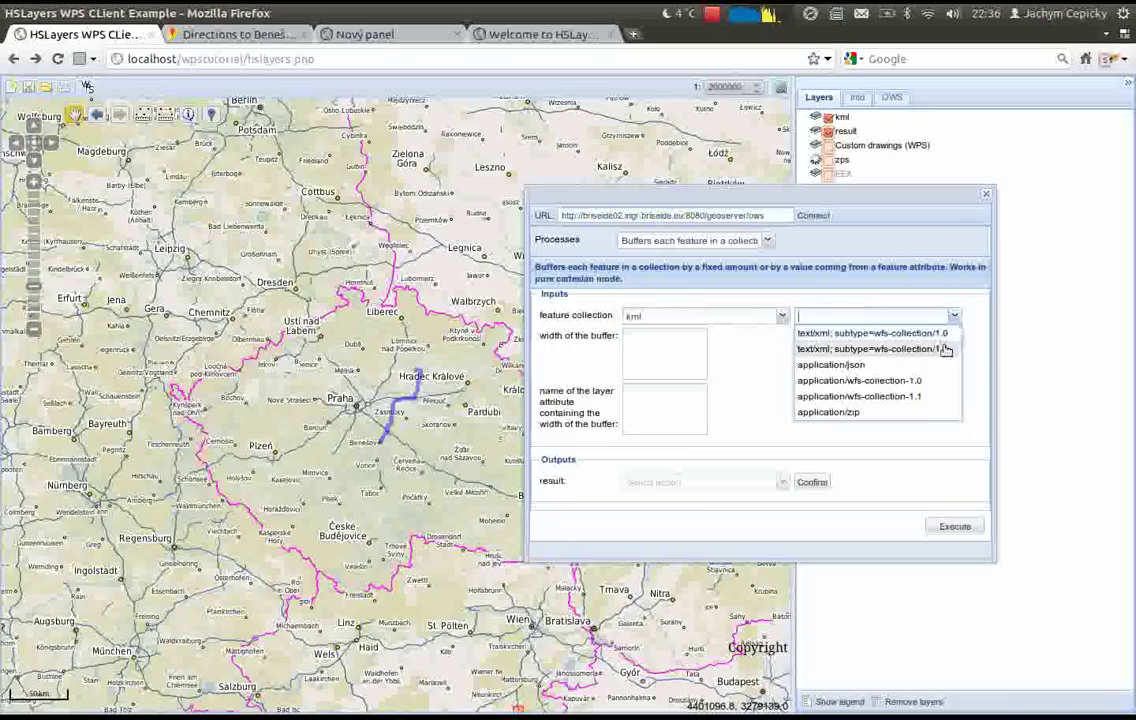
left_click(879, 347)
left_click(679, 362)
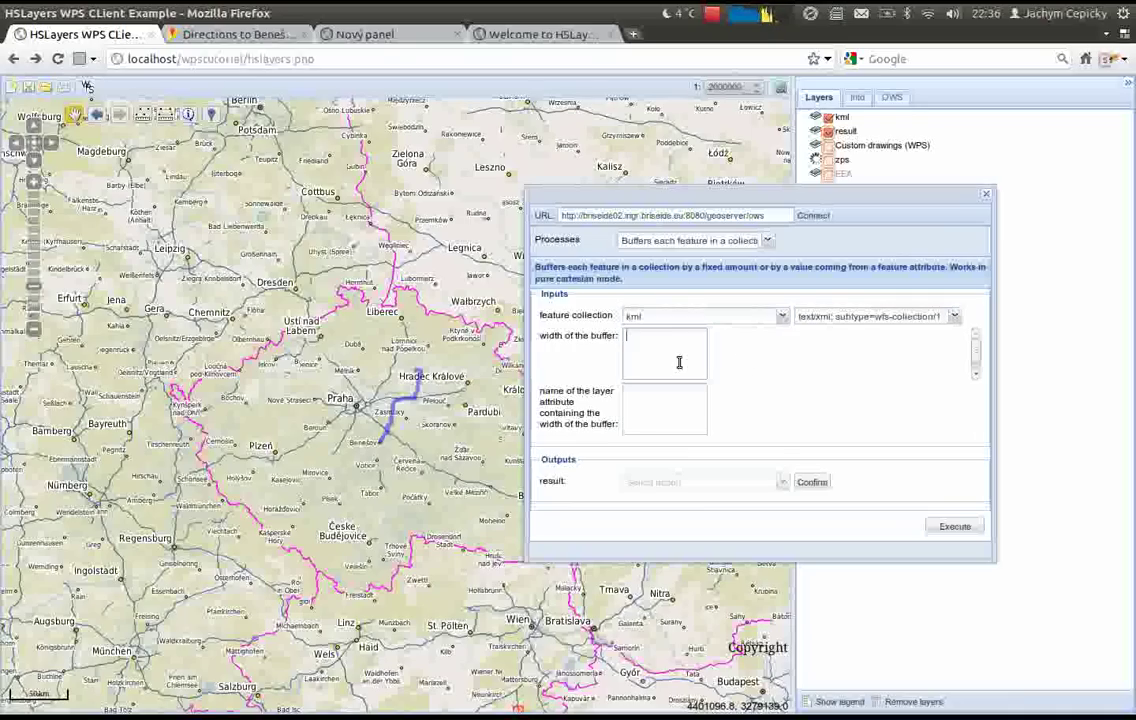
type("50000")
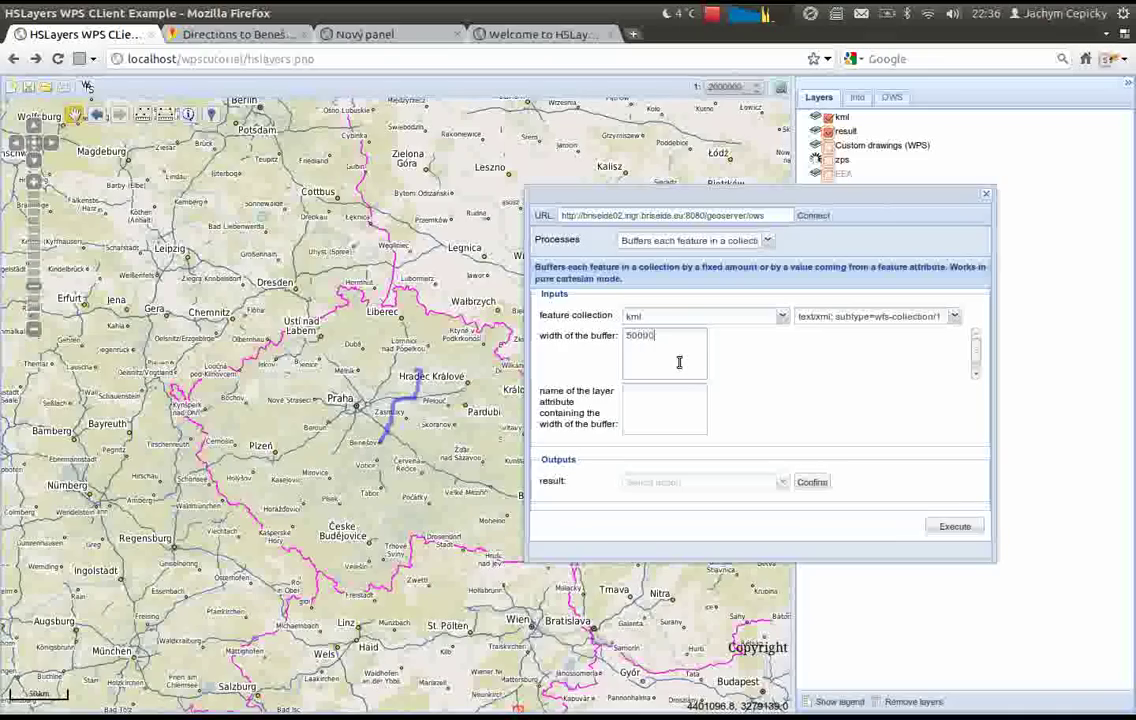
Execute the buffer process on the kml layer and display its result in the map.
left_click(952, 526)
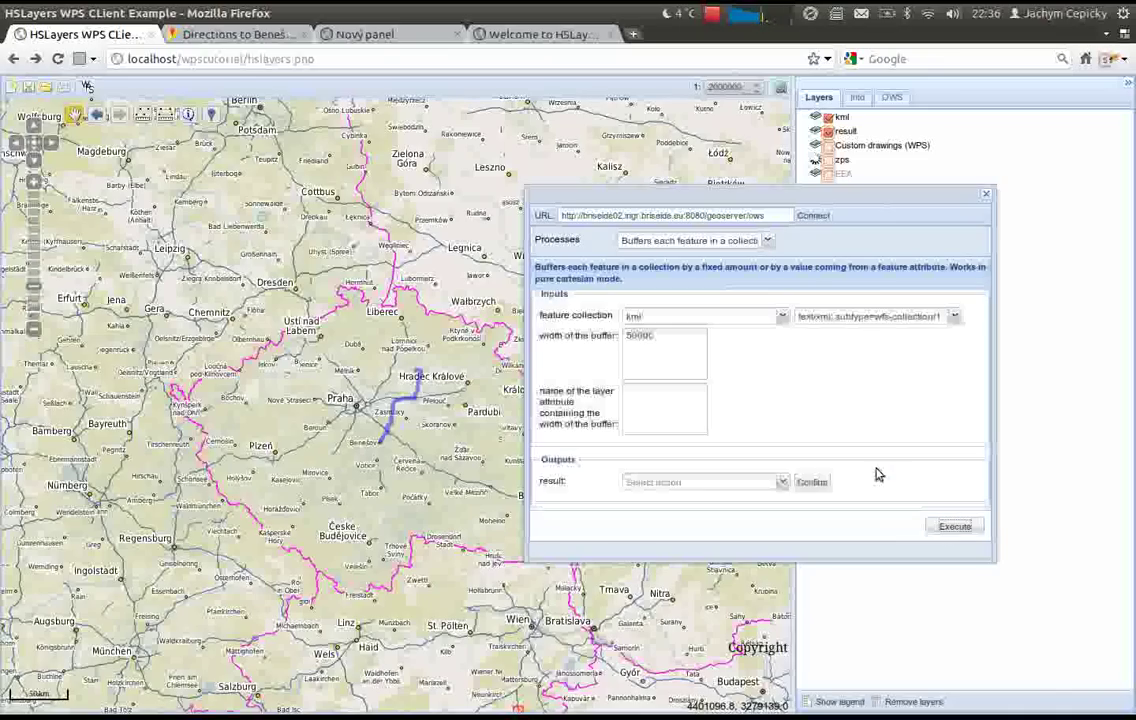
left_click(781, 483)
left_click(723, 515)
left_click(811, 482)
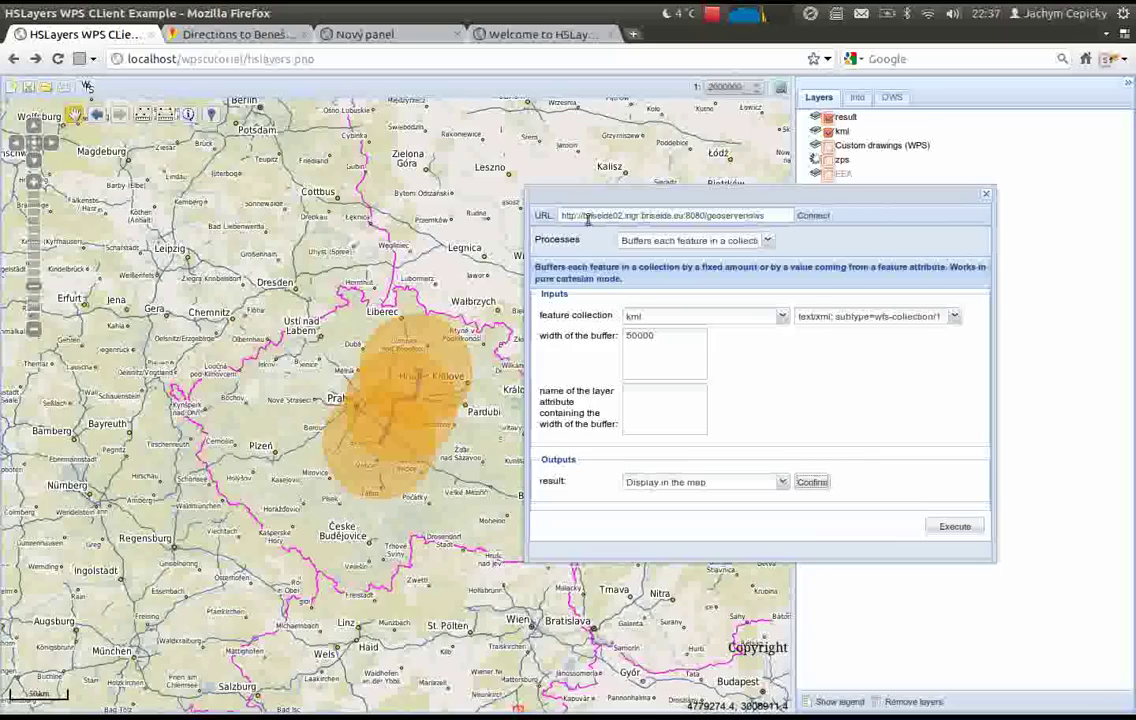
left_click_drag(563, 216, 773, 216)
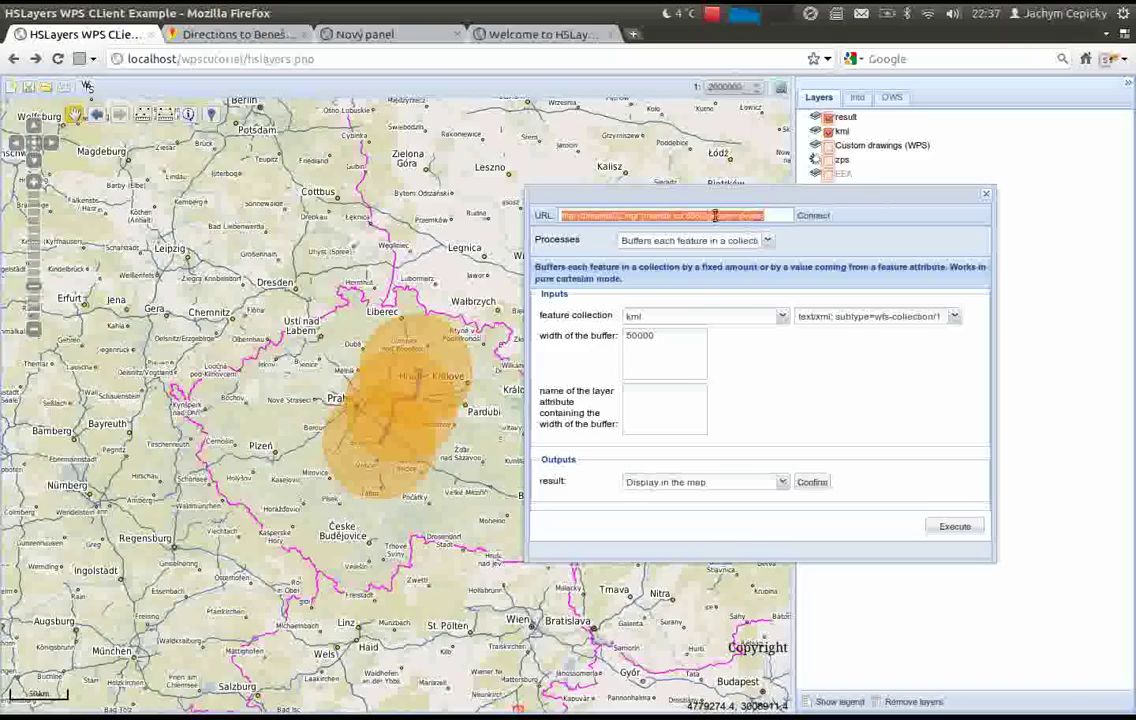
type("http://bnhelp2.fsv.cvut.cz:8080/geoserver/ows")
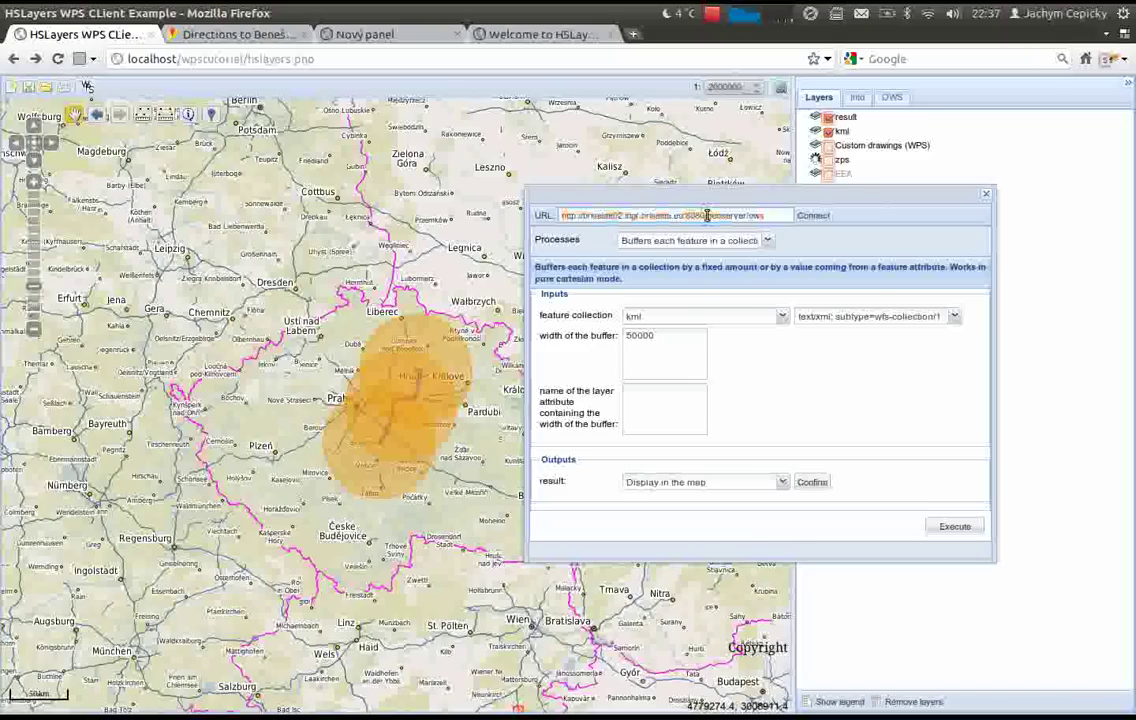
triple_click(707, 216)
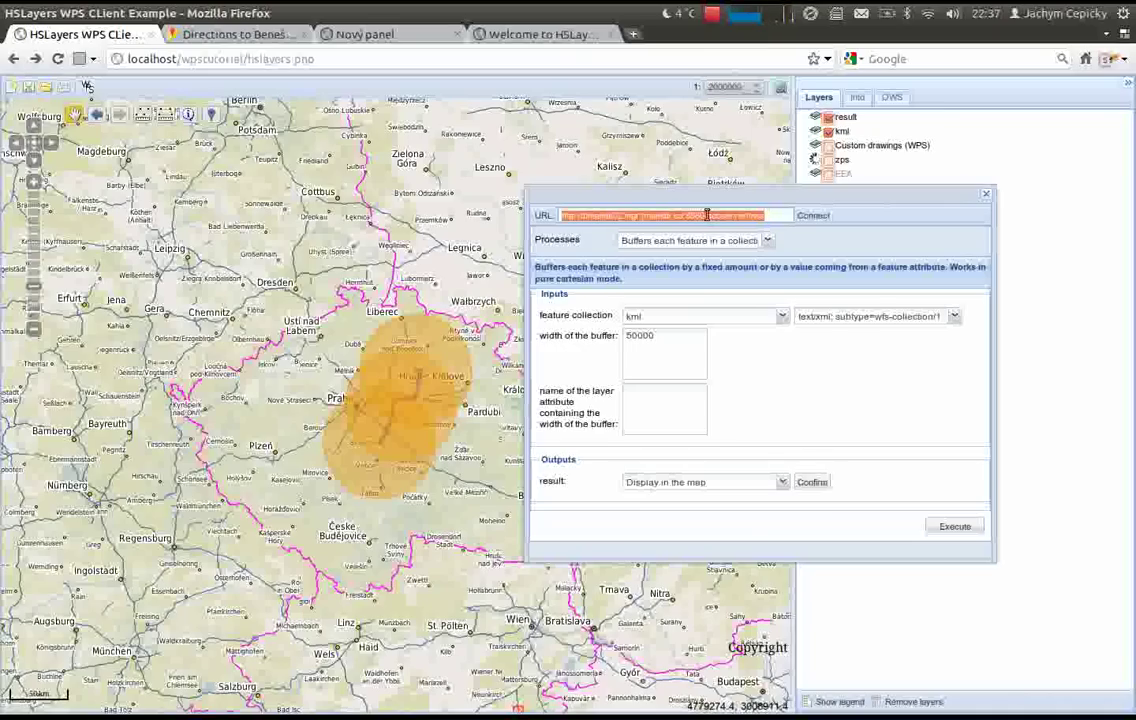
type("http://localhost/")
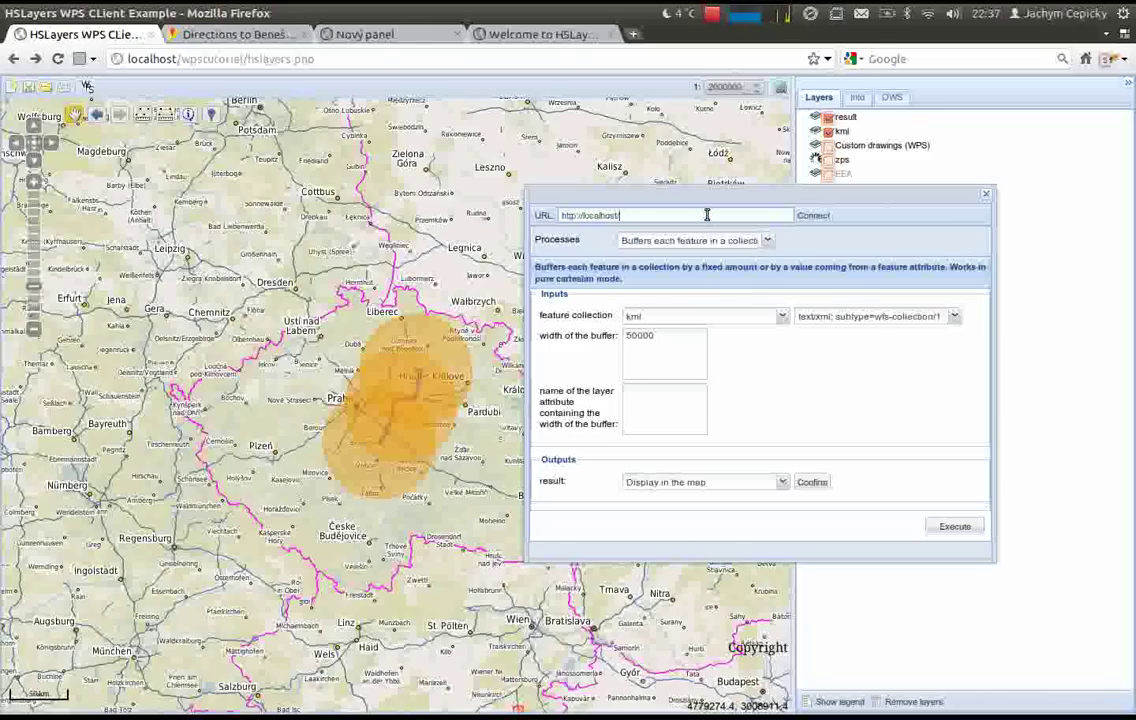
type("cgi-bin/wpstutorial")
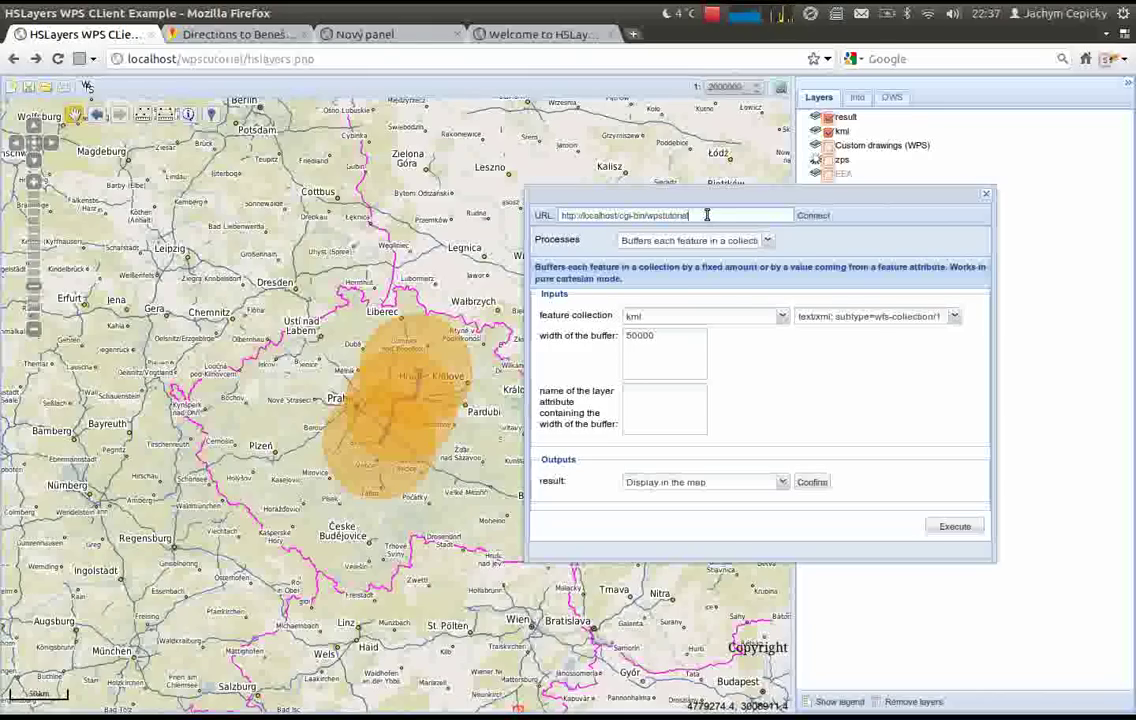
left_click(814, 216)
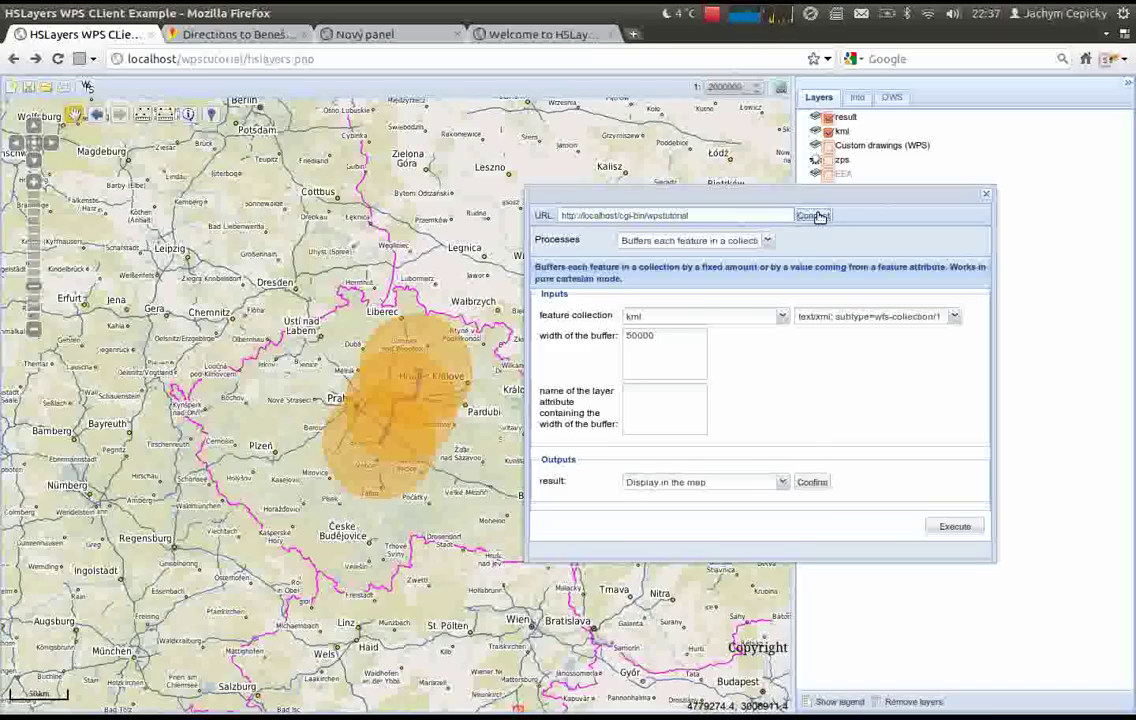
Select the process named Buffer process using OGR from the connected server's processes.
left_click(767, 240)
left_click(726, 261)
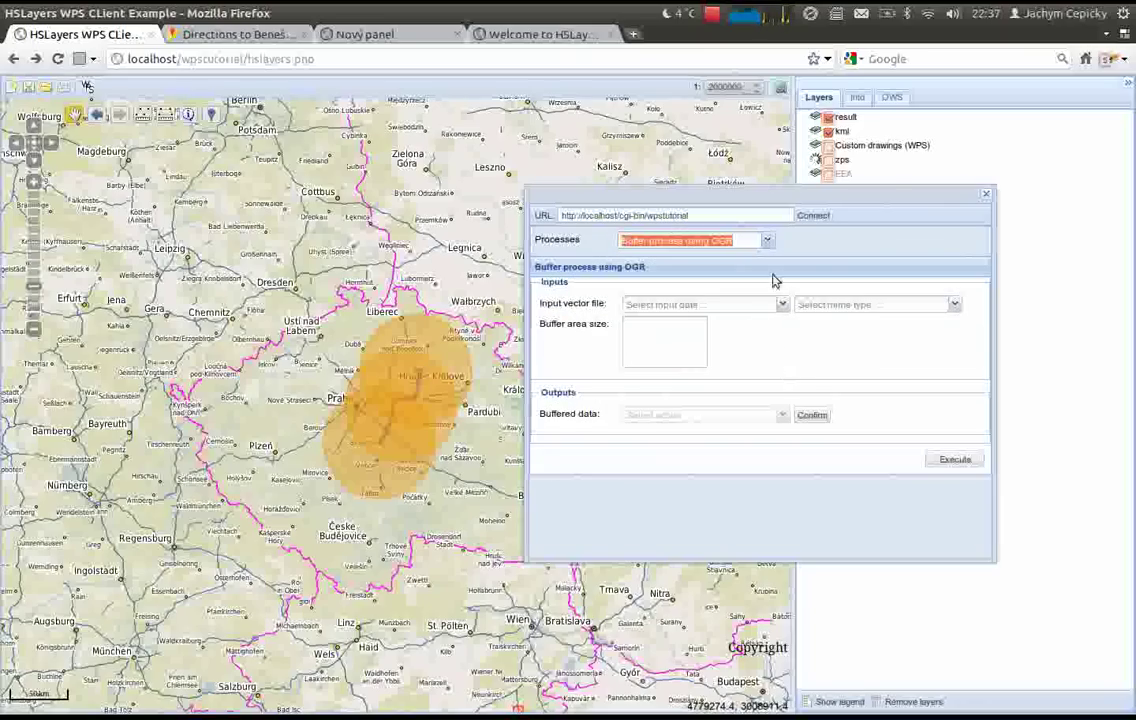
left_click(767, 240)
left_click(767, 240)
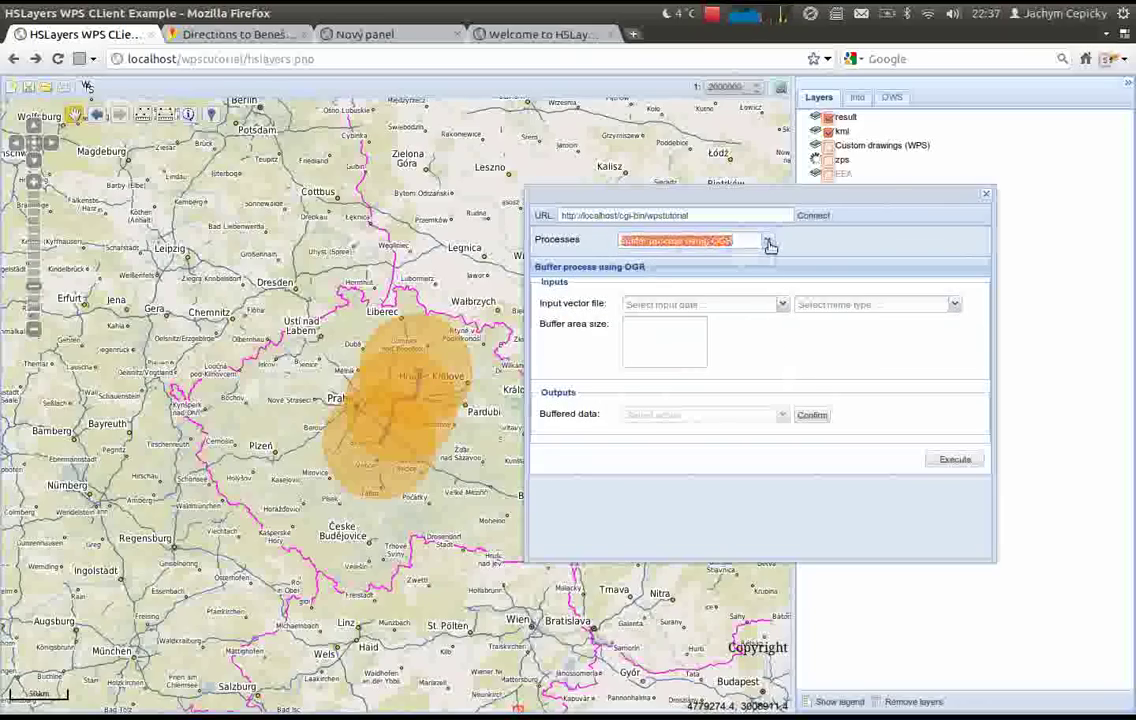
Configure the OGR buffer with the kml layer as input vector file, the text/xml MIME type and a buffer area size of 30000.
left_click(782, 304)
left_click(687, 370)
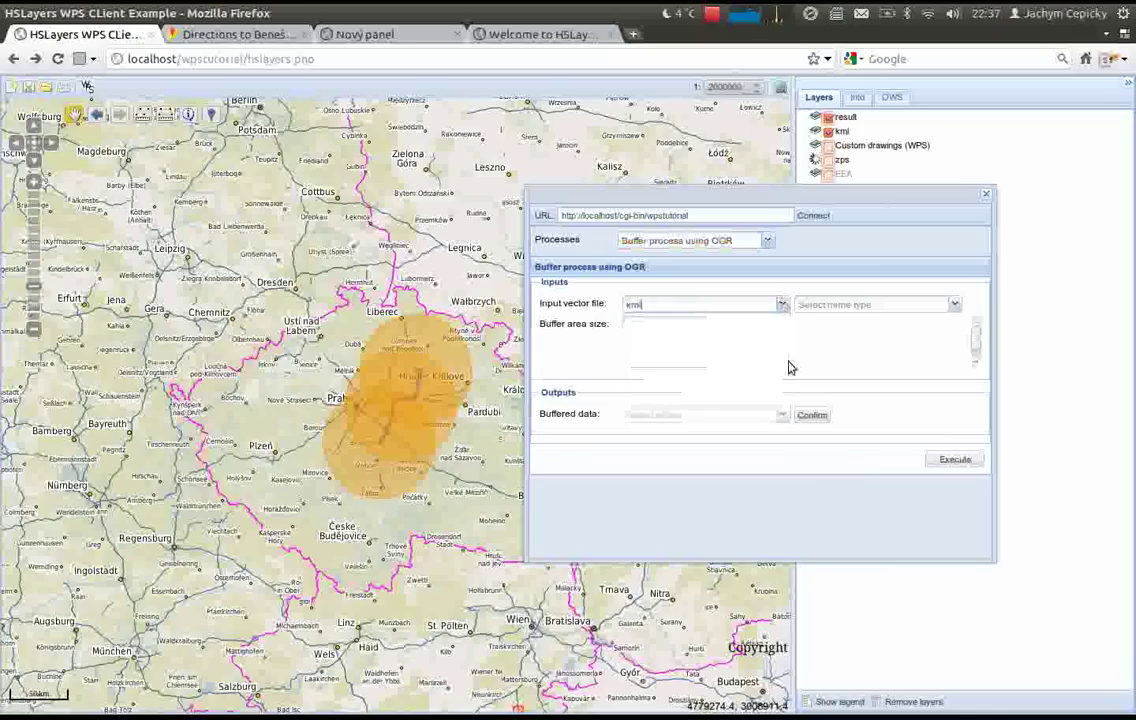
left_click(954, 304)
left_click(850, 324)
left_click(692, 332)
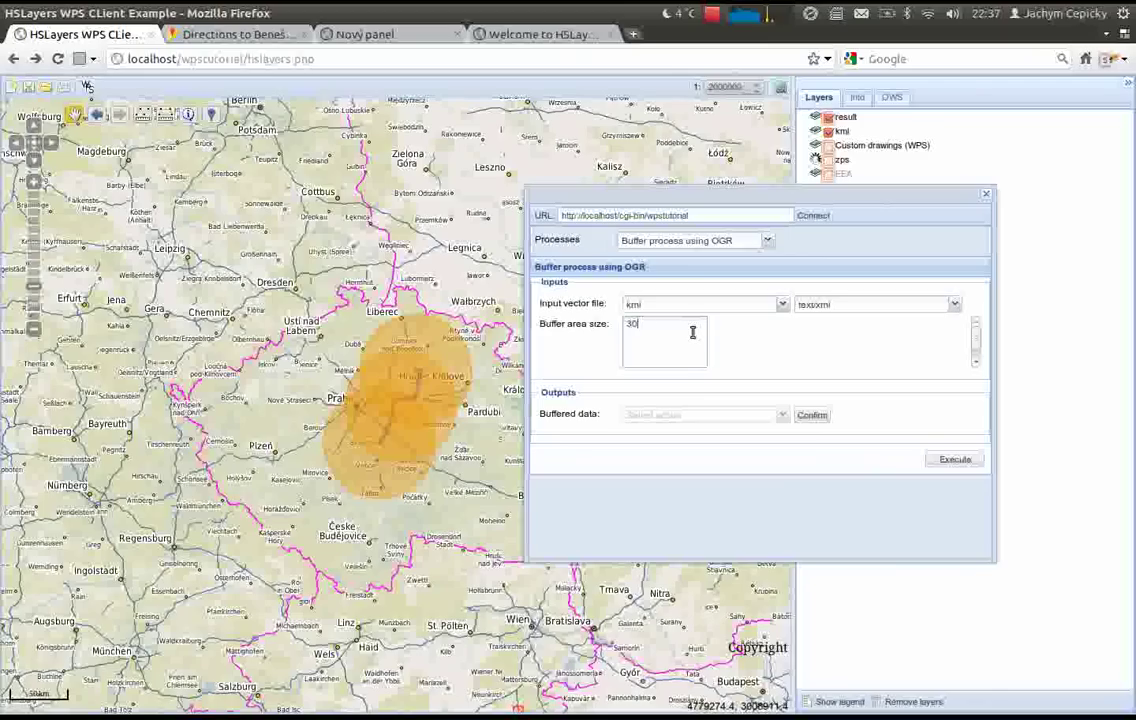
type("30000")
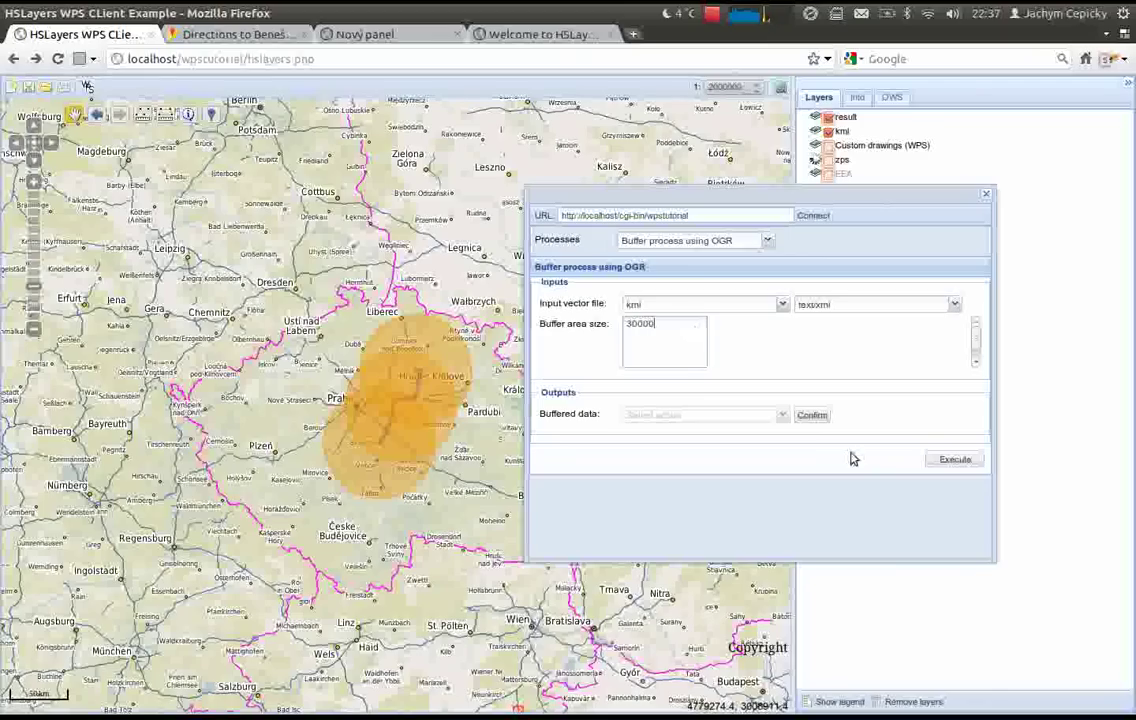
Execute the OGR buffer process and display its buffered data in the map.
left_click(955, 461)
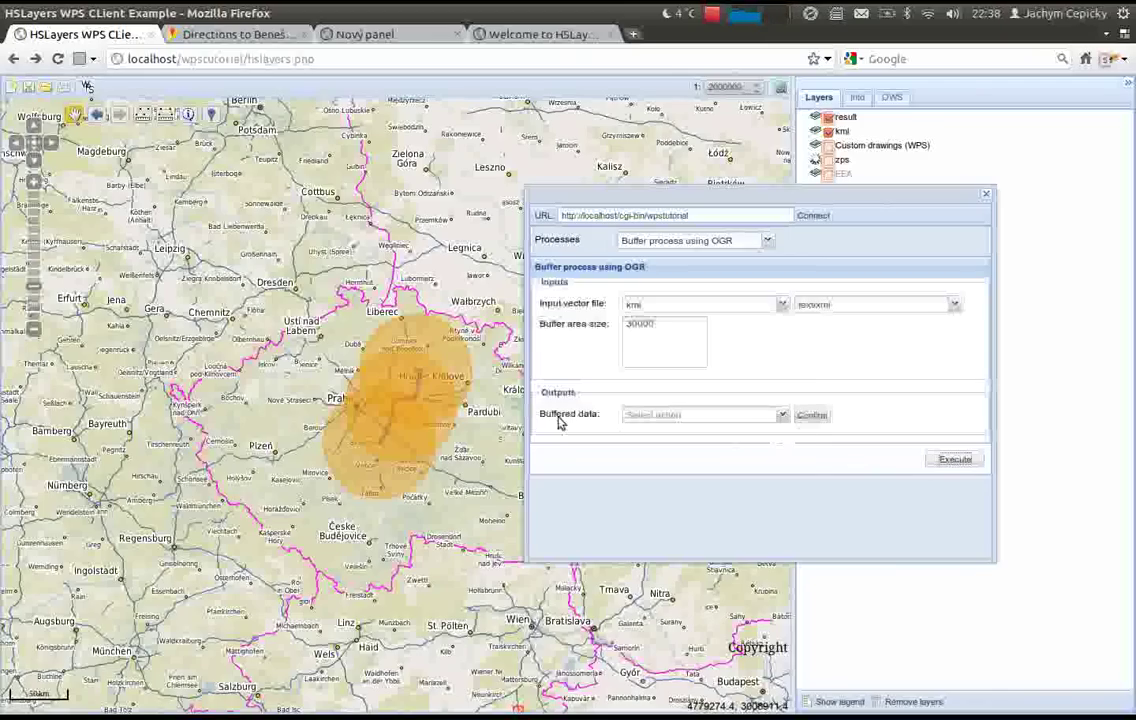
left_click(782, 415)
left_click(692, 446)
left_click(816, 416)
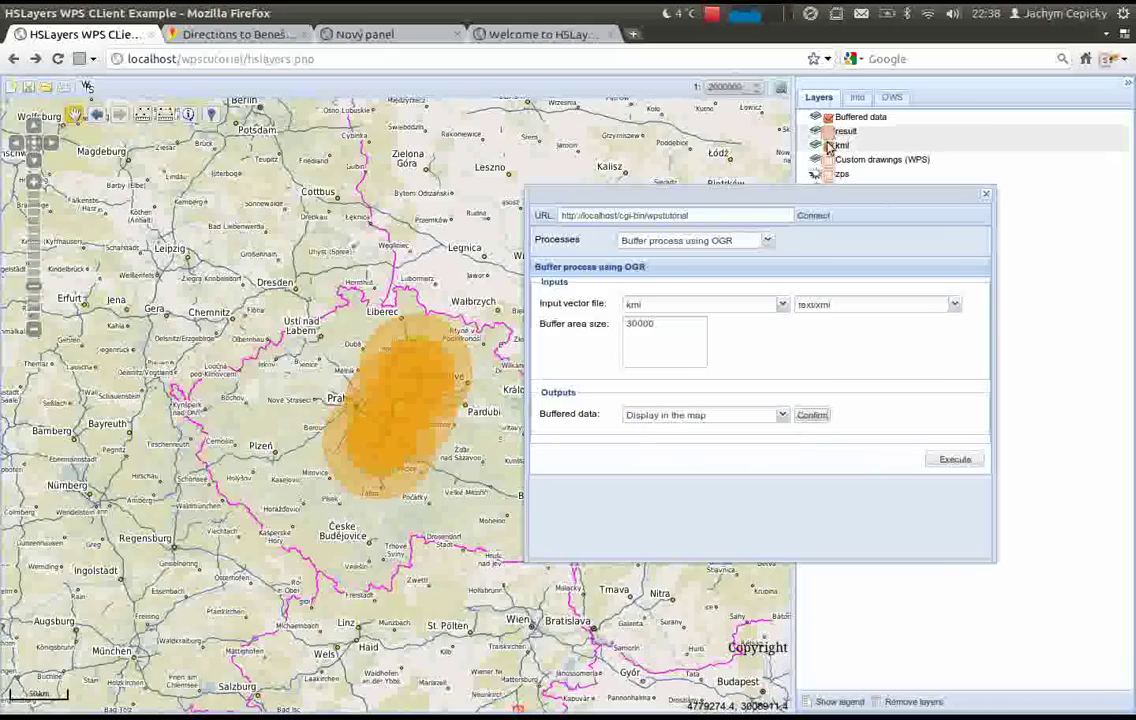
Hide the result and kml layers on the map, keeping the Buffered data layer switched on.
left_click(828, 131)
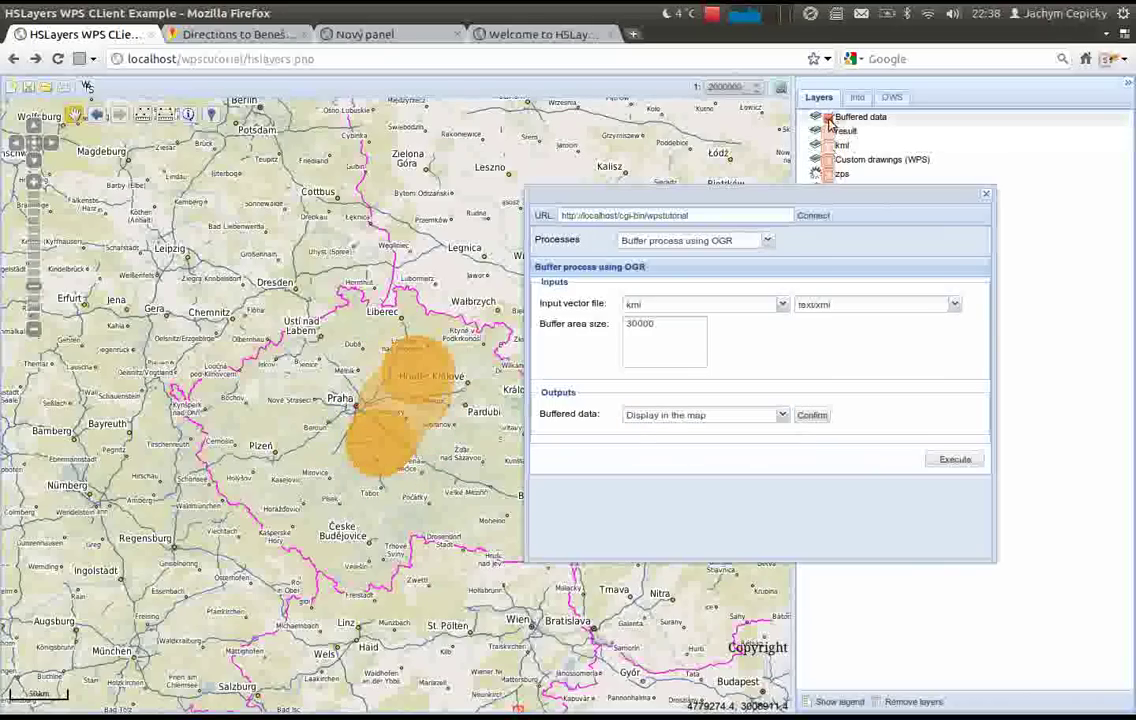
left_click(827, 118)
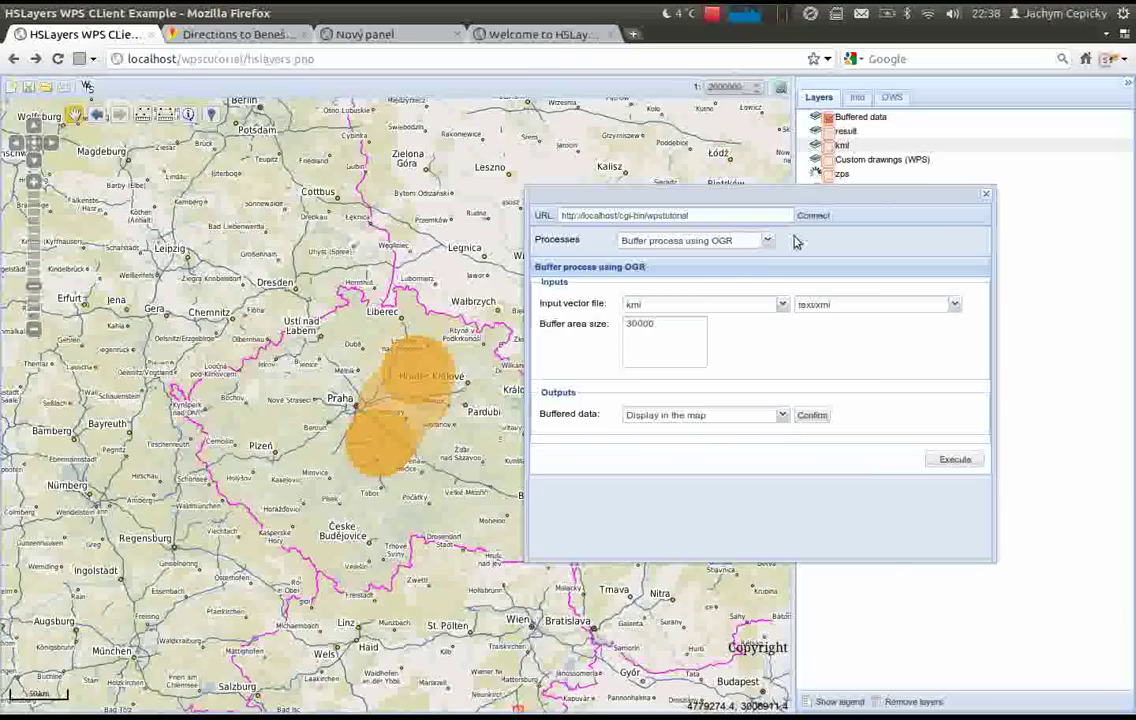